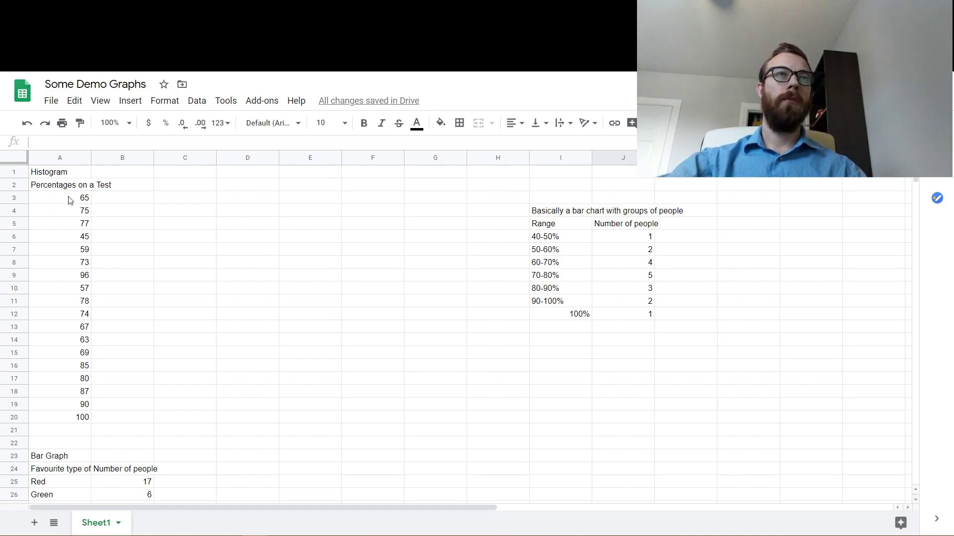
Step: Insert a histogram chart from the test percentages in A2:A20 and place it beside the data column
left_click_drag(83, 198, 77, 427)
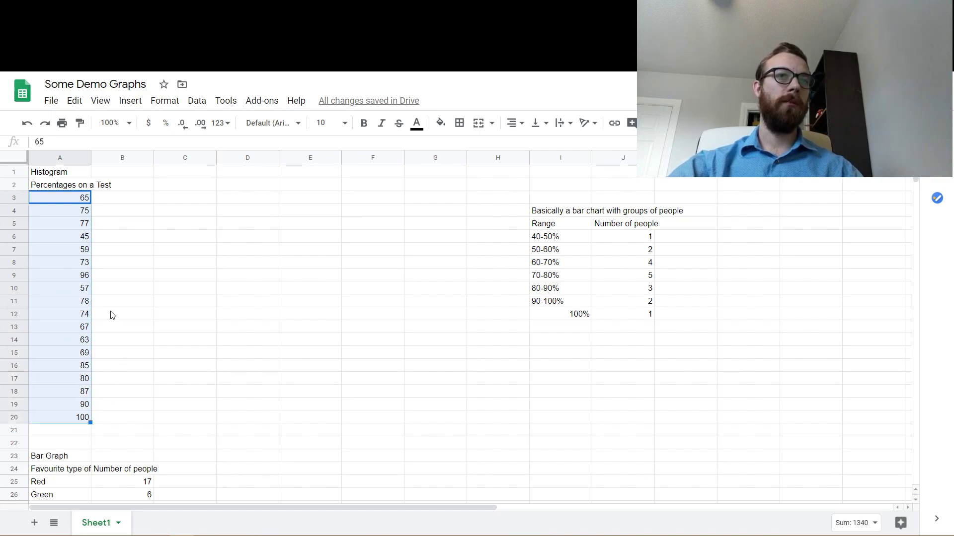
left_click_drag(75, 186, 66, 423)
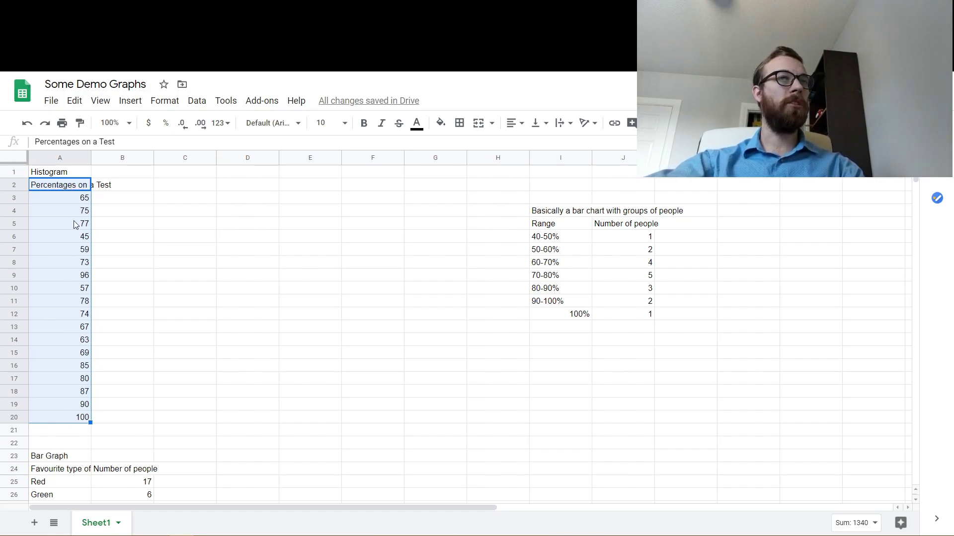
left_click(136, 104)
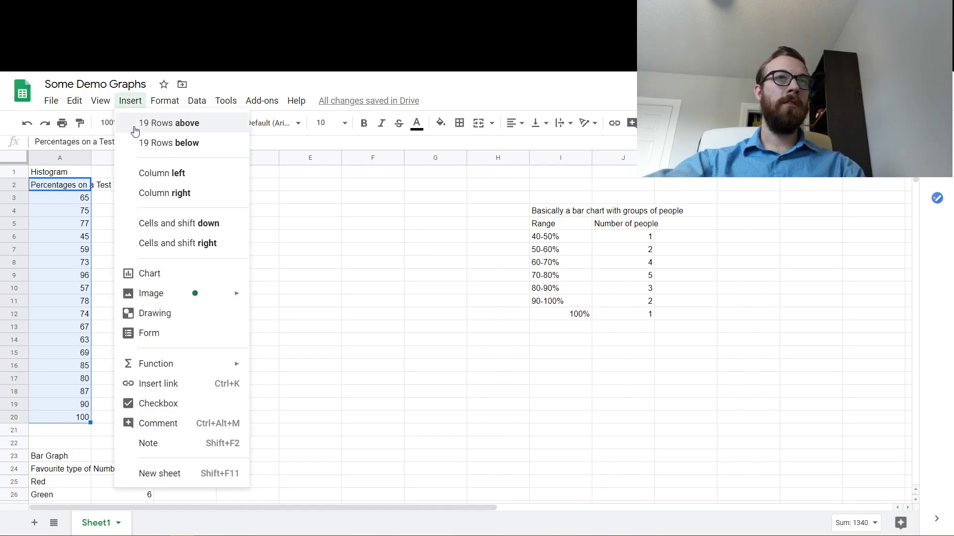
left_click(159, 273)
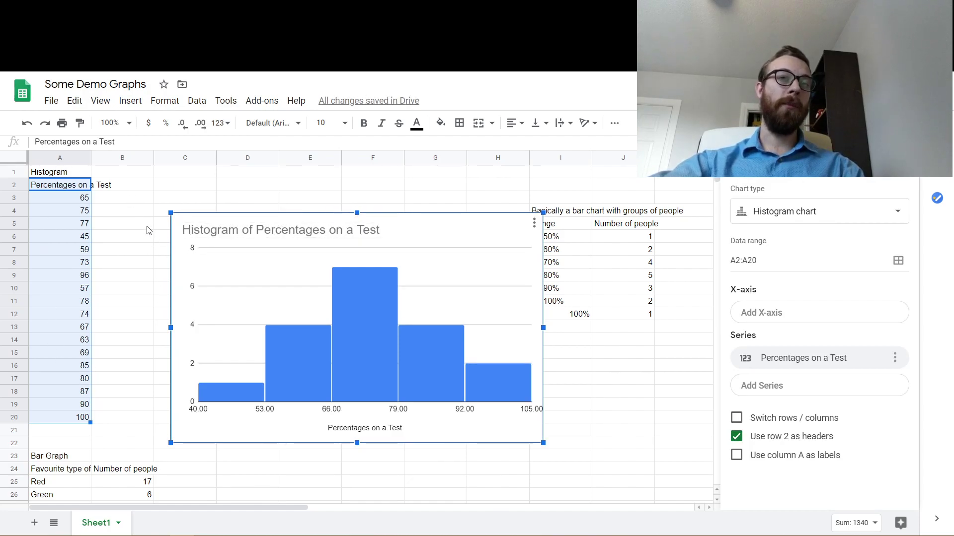
left_click_drag(333, 220, 281, 185)
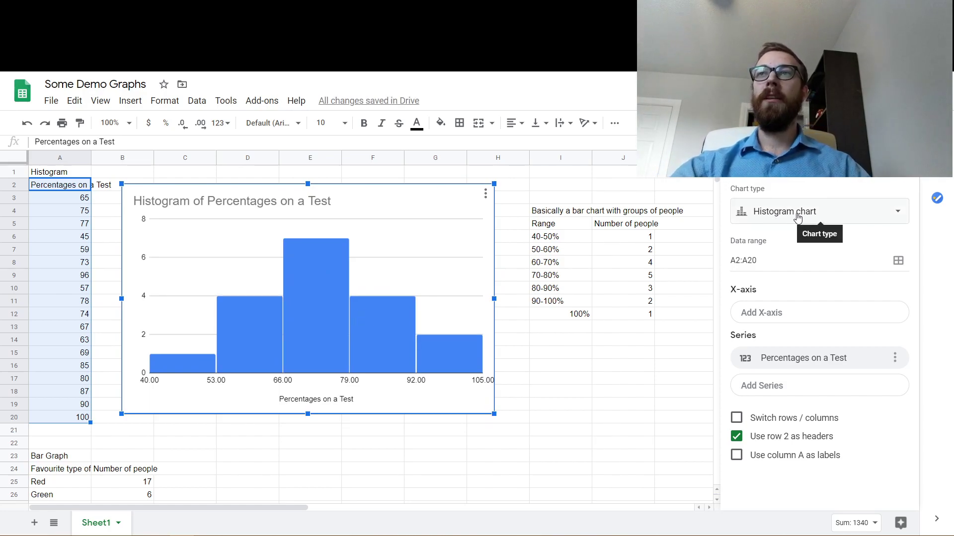
Step: Examine the chart types available for the histogram, including the suggested ones and those under Other
left_click(833, 213)
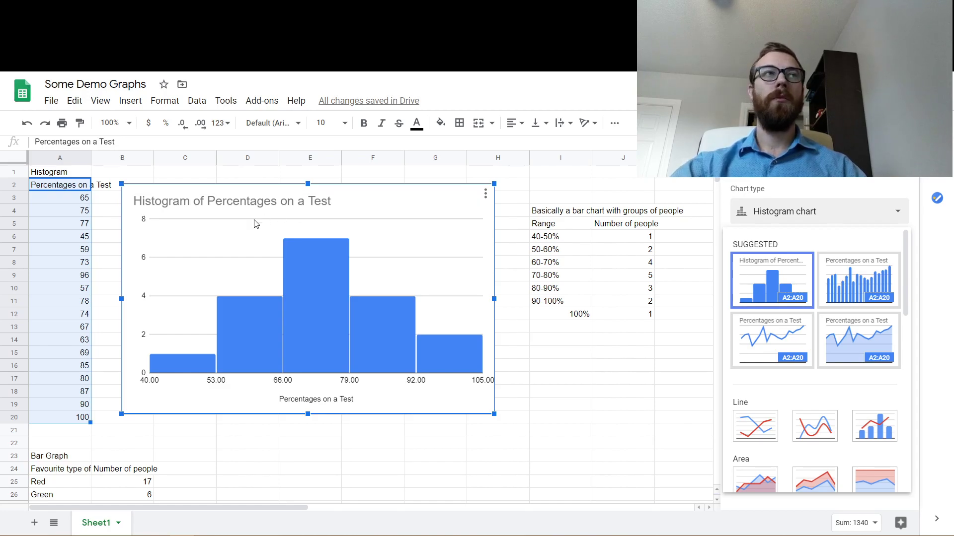
key("Escape")
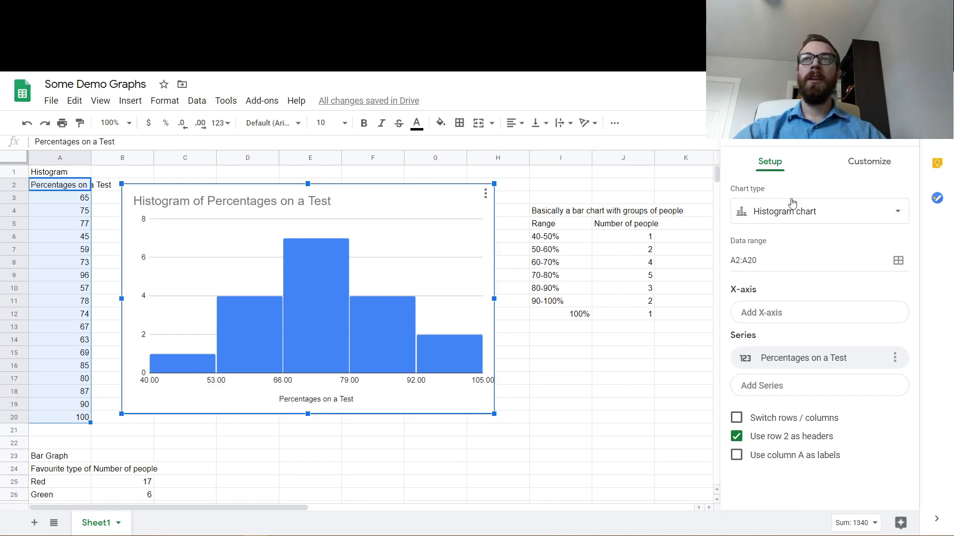
left_click(793, 222)
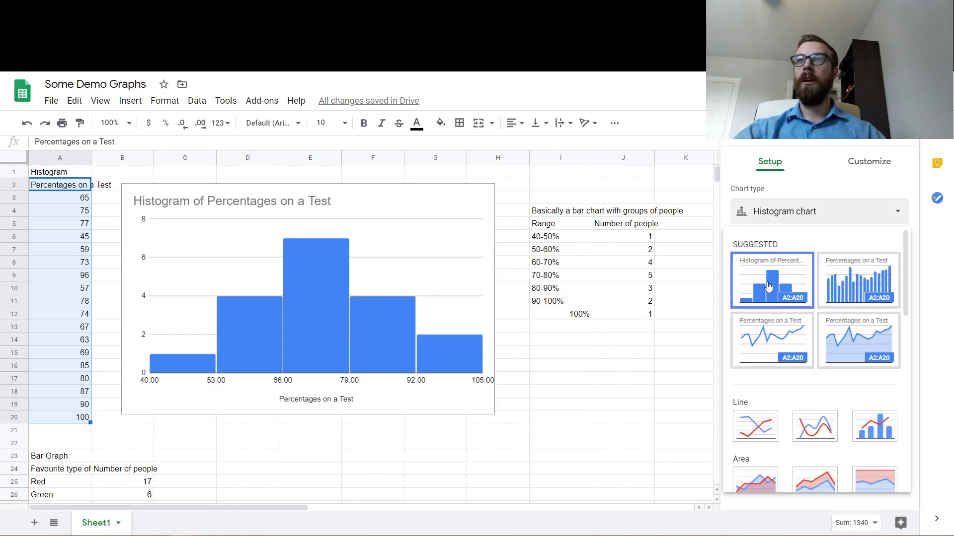
scroll(766, 298, "down", 2)
scroll(765, 298, "up", 2)
scroll(795, 318, "down", 5)
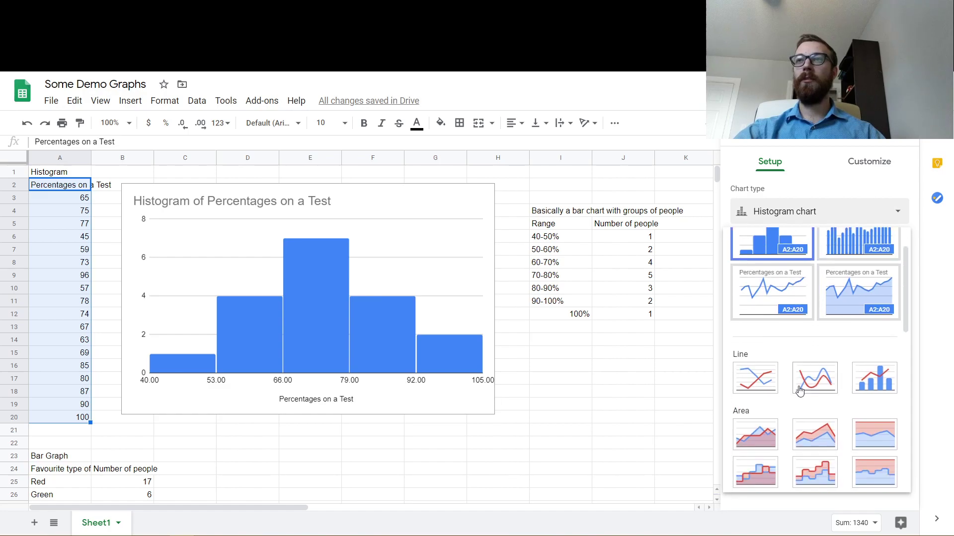
scroll(790, 357, "down", 5)
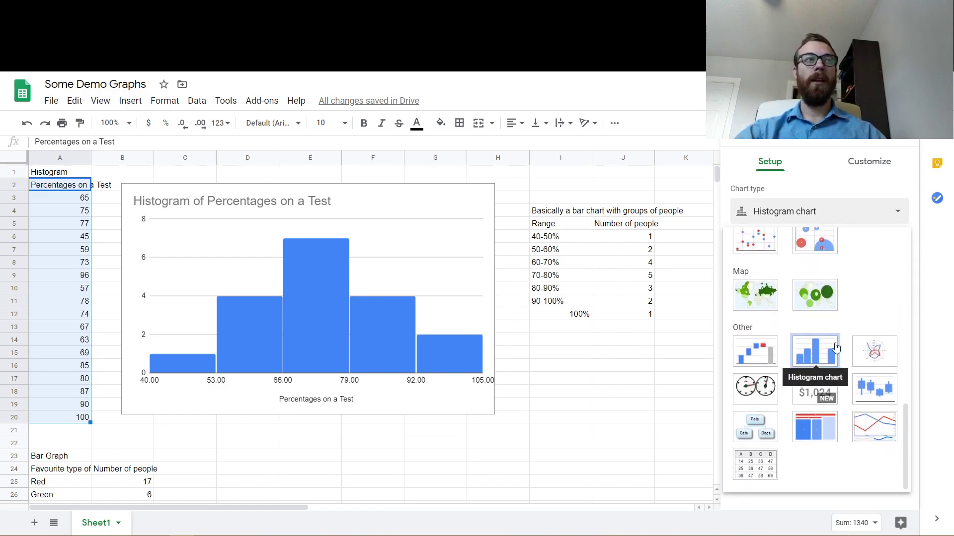
scroll(829, 361, "up", 10)
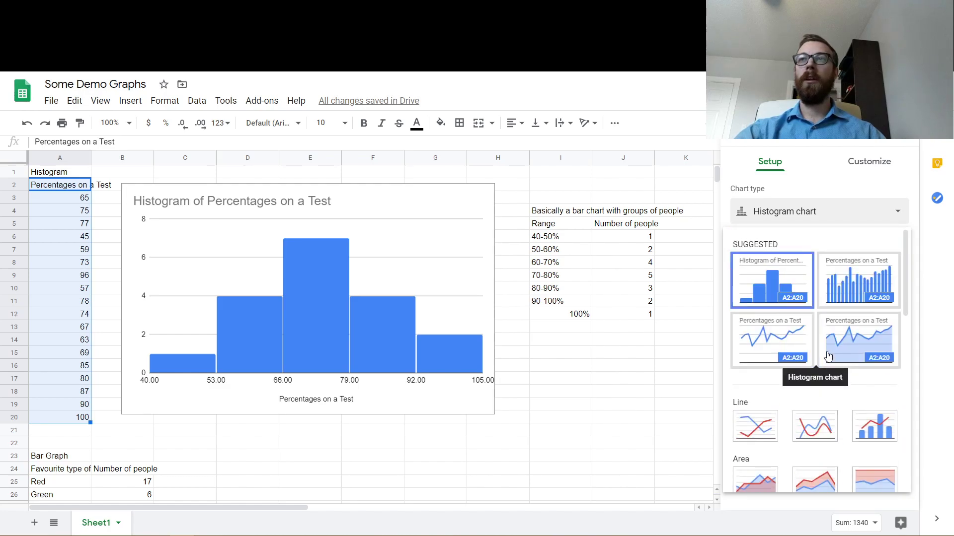
left_click(834, 211)
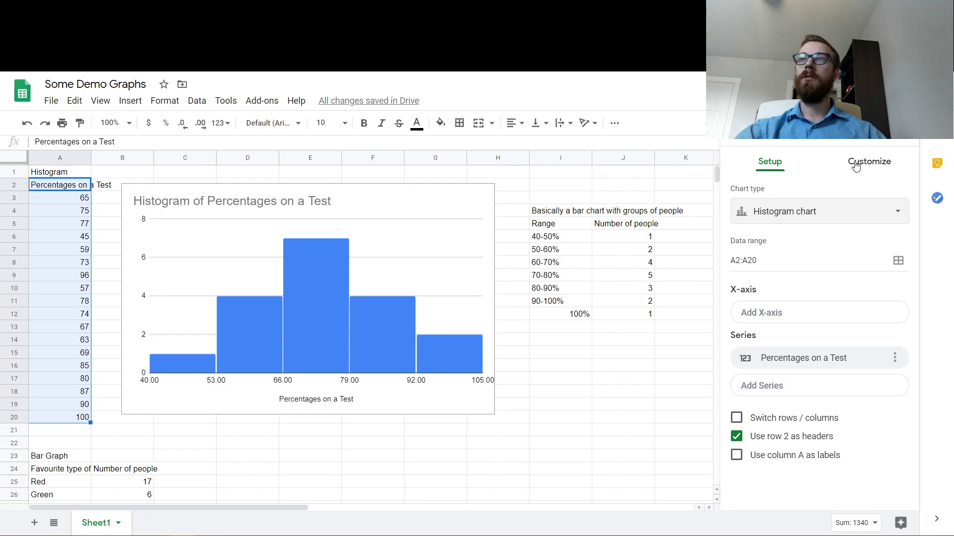
Step: Show item dividers on the histogram and set its bucket size to 10
left_click(855, 165)
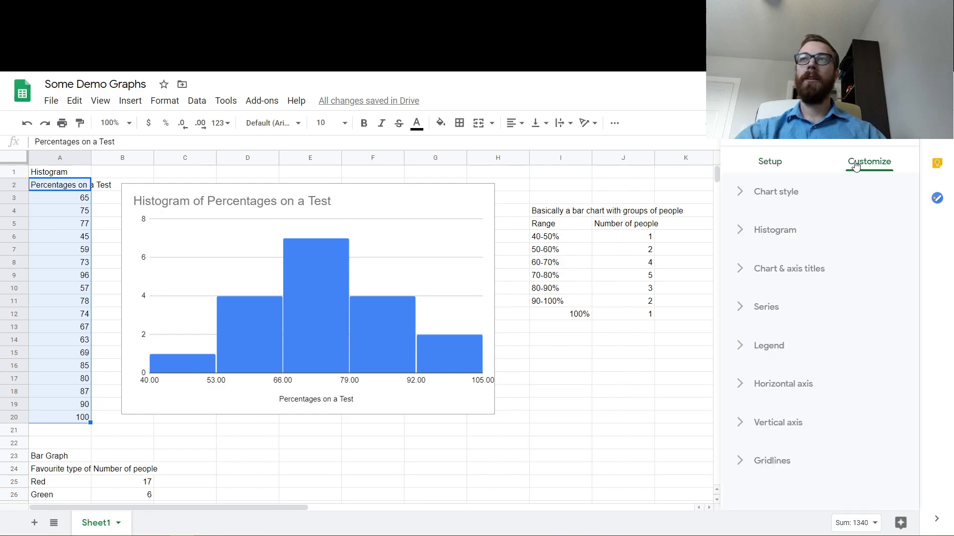
left_click(741, 231)
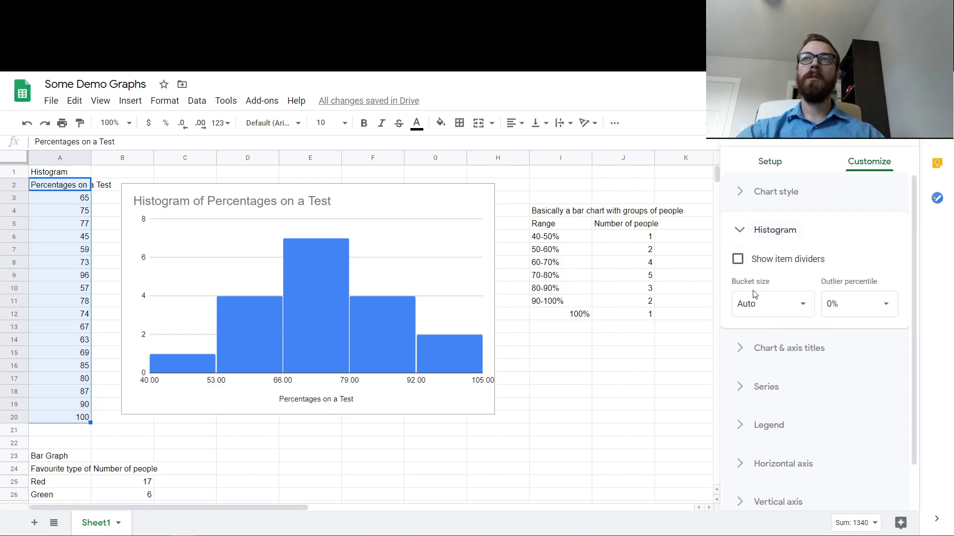
left_click(738, 262)
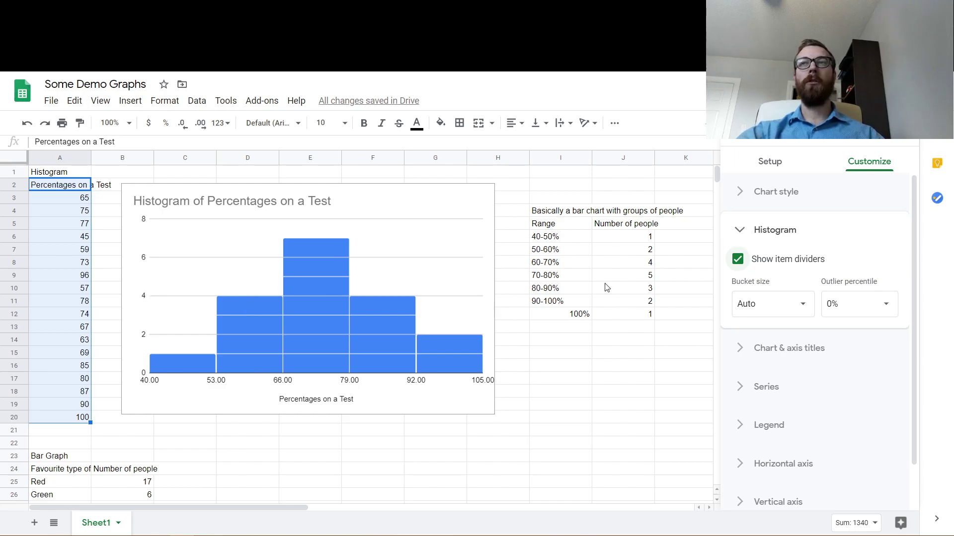
left_click(738, 261)
left_click(738, 260)
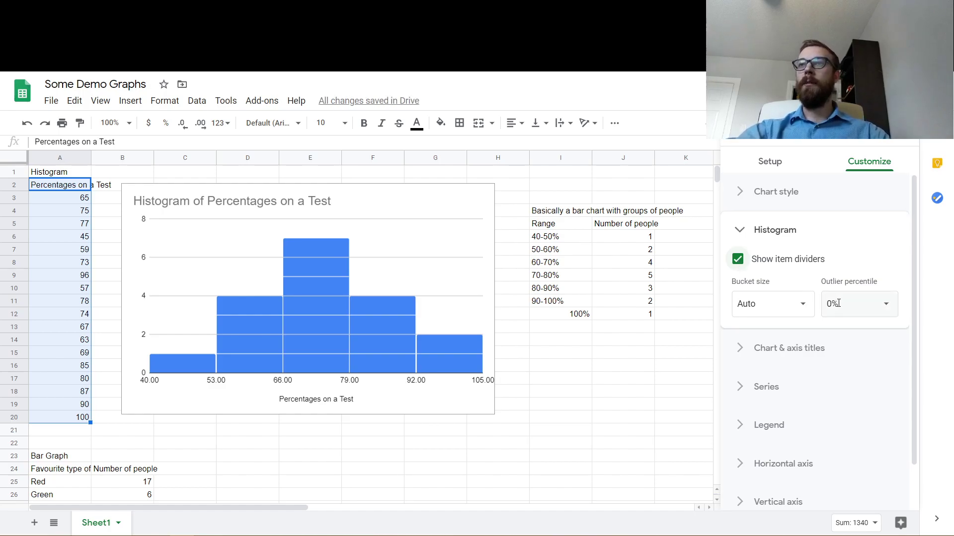
left_click(780, 309)
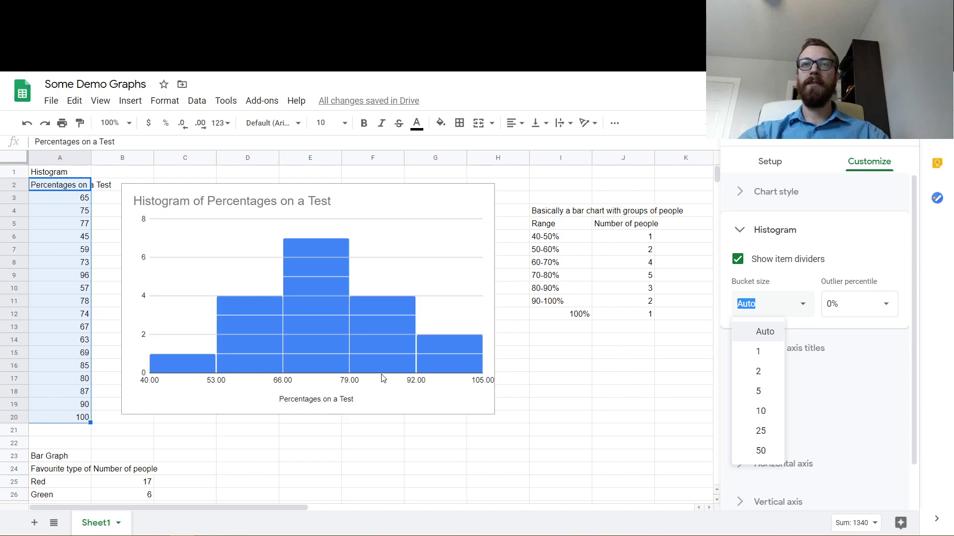
left_click(760, 411)
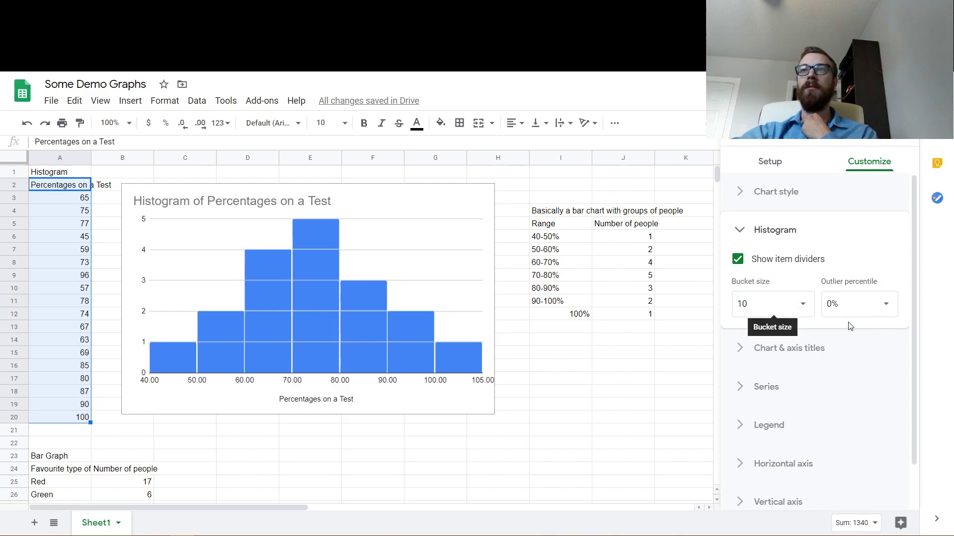
Step: Examine the chart and axis title options of the histogram
scroll(787, 383, "down", 1)
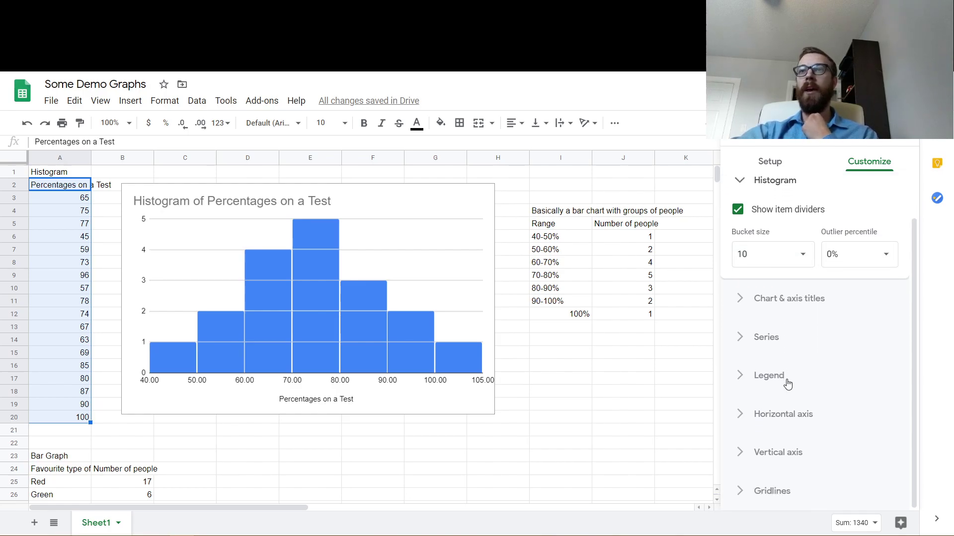
left_click(749, 306)
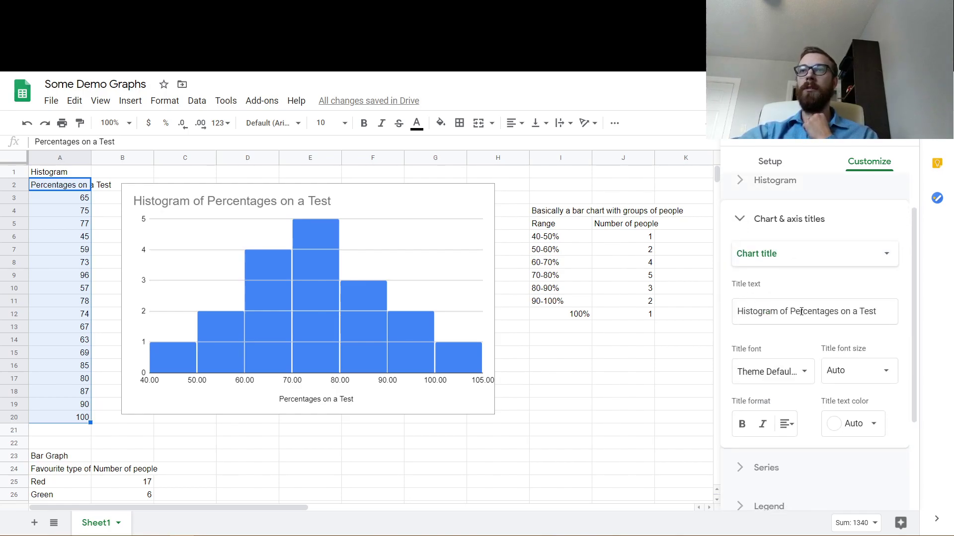
left_click(804, 264)
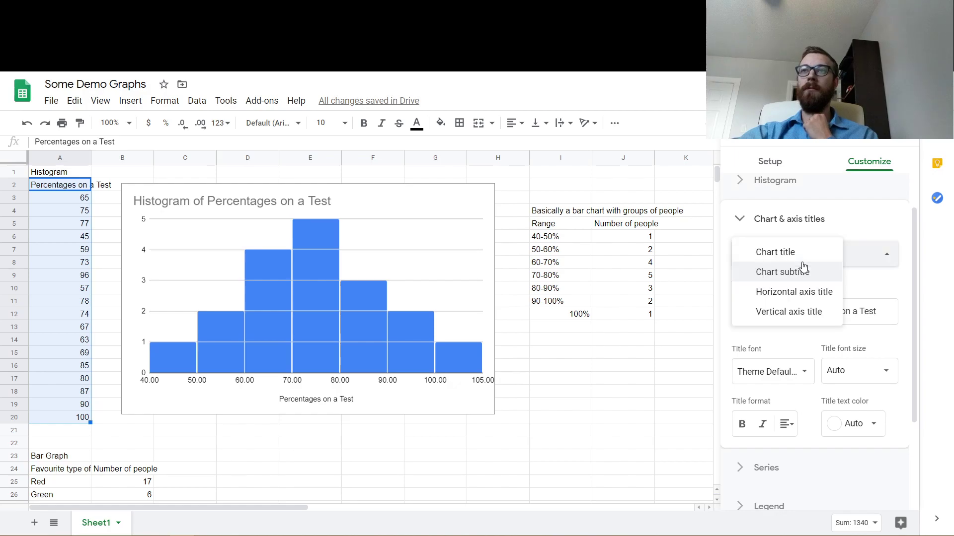
left_click(607, 435)
Step: Insert a chart from the favourite apple data in A24:B27 and make it a column chart
scroll(255, 441, "down", 5)
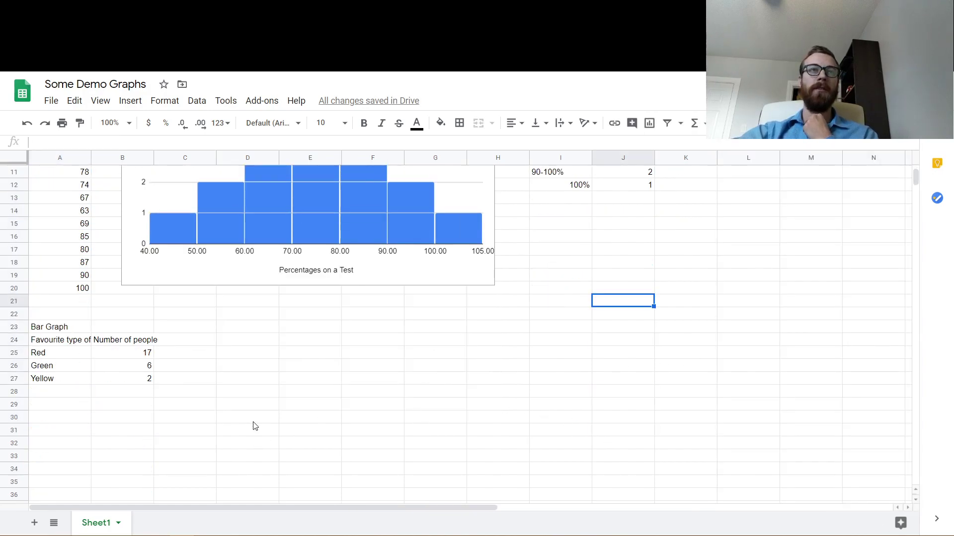
left_click_drag(56, 253, 118, 289)
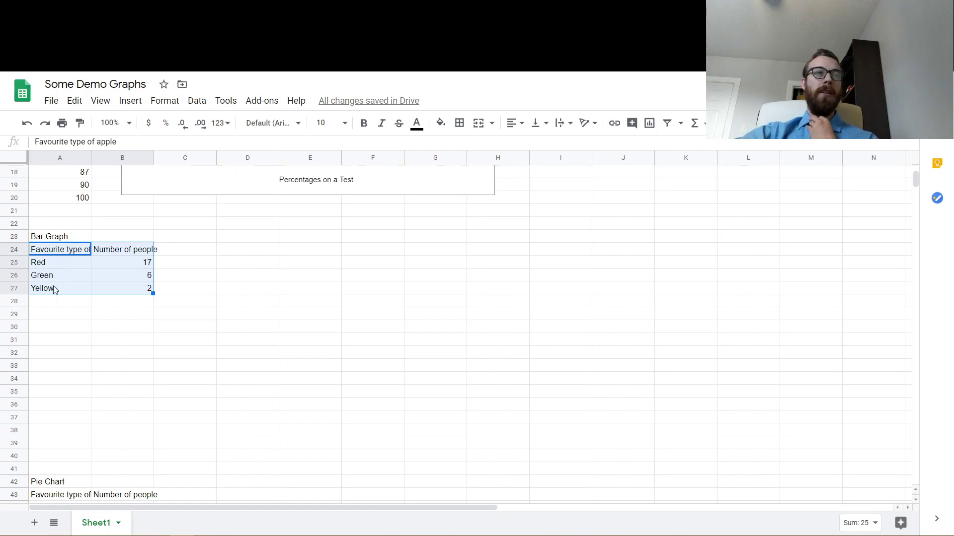
left_click(130, 101)
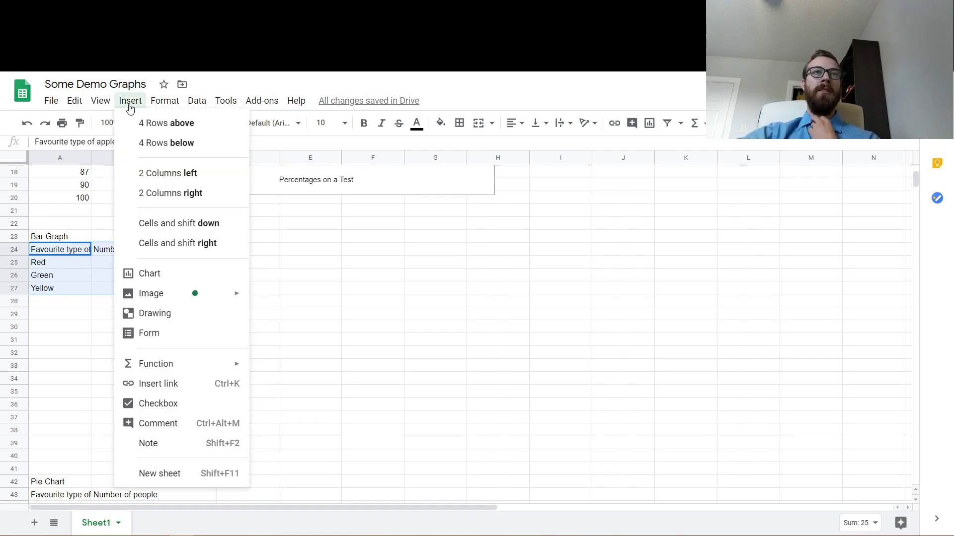
left_click(159, 274)
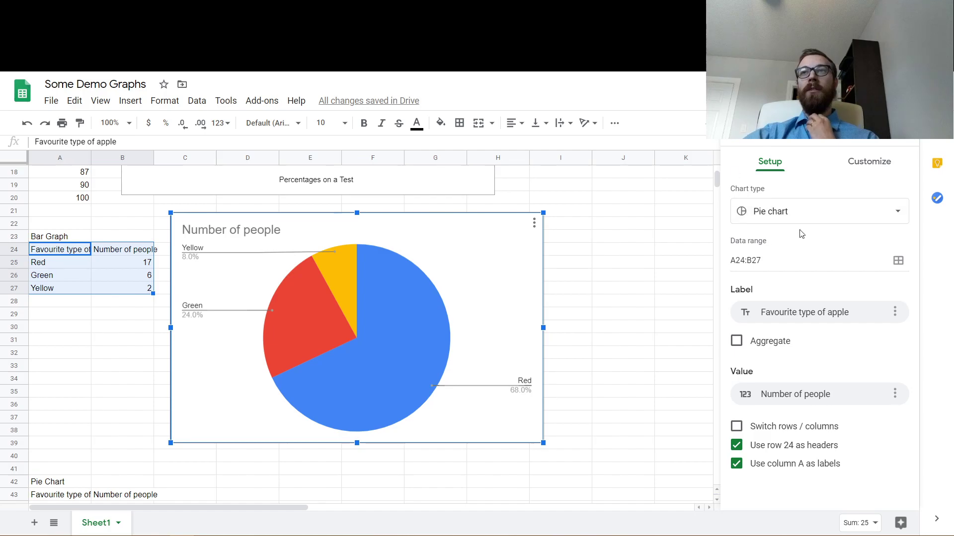
left_click(820, 218)
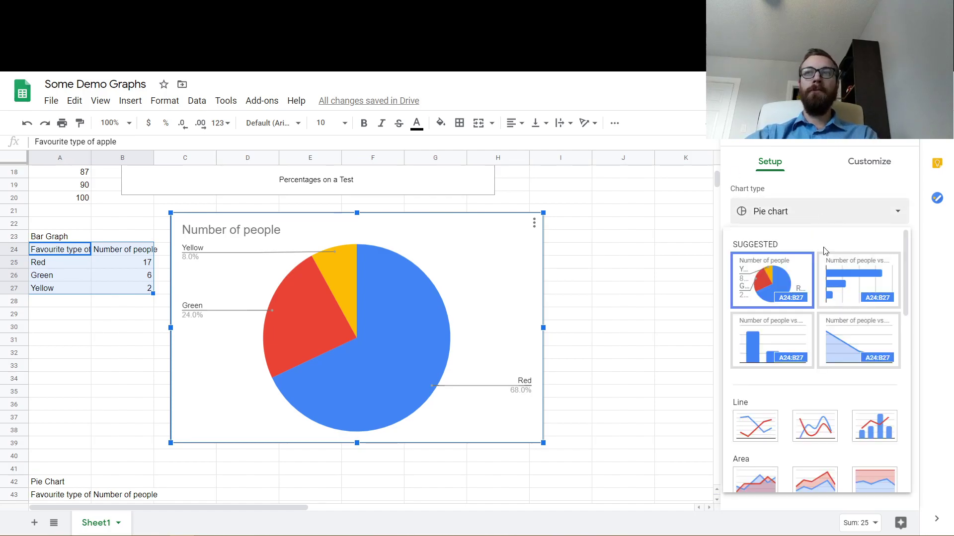
left_click(776, 343)
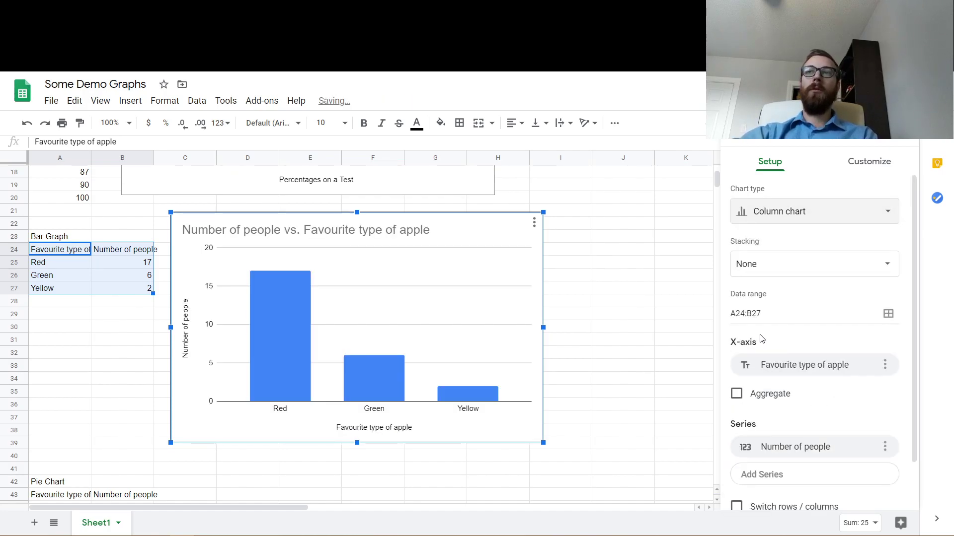
scroll(779, 348, "down", 1)
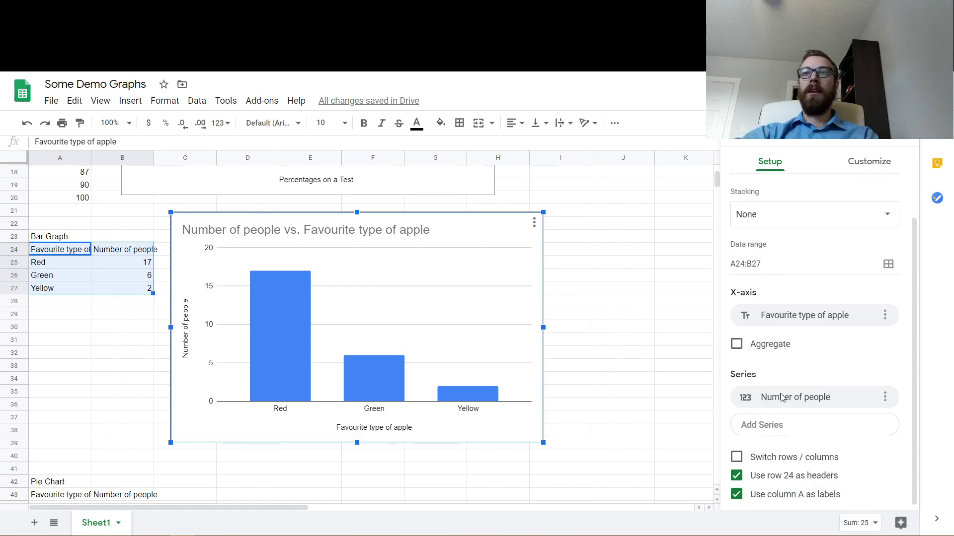
scroll(792, 396, "up", 1)
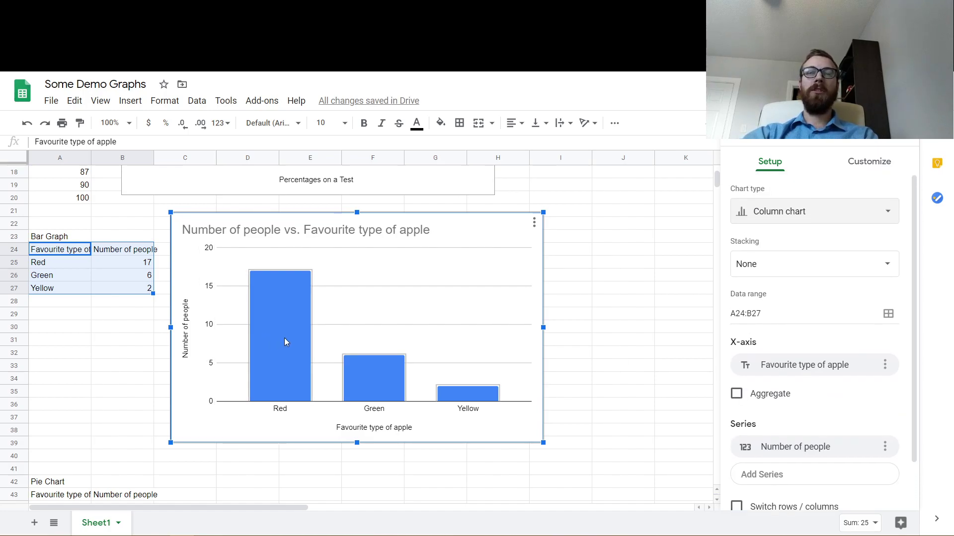
Step: Open the formatting options for the column chart's Number of people series
left_click(871, 166)
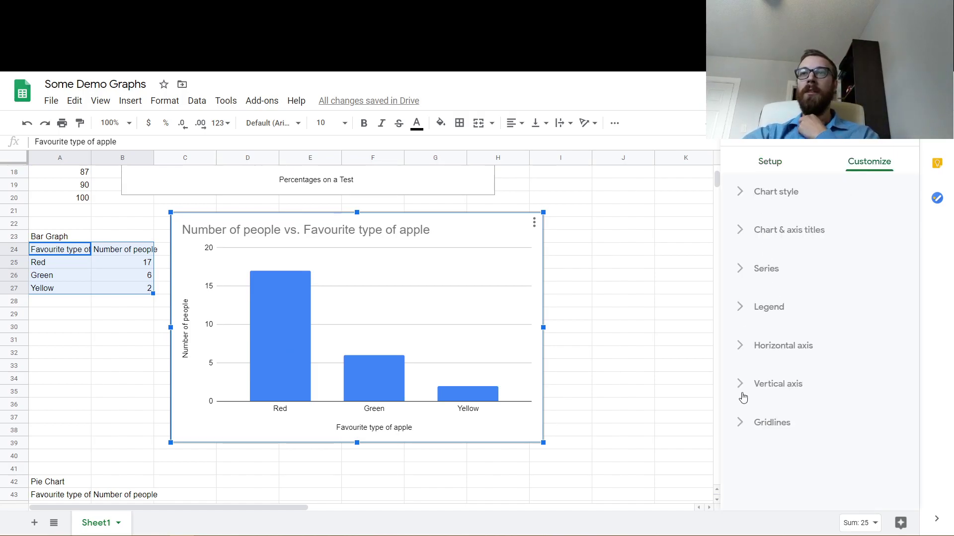
left_click(748, 271)
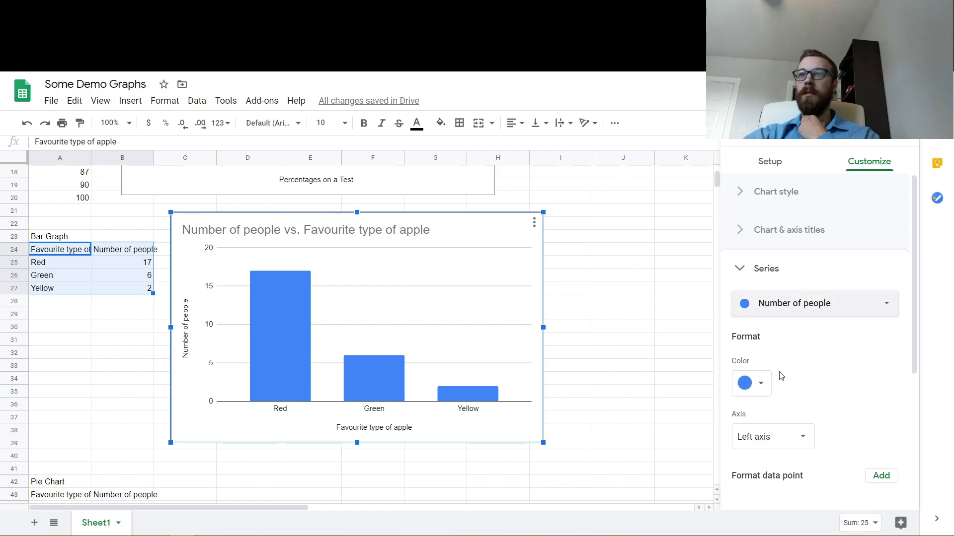
left_click(755, 385)
left_click(775, 311)
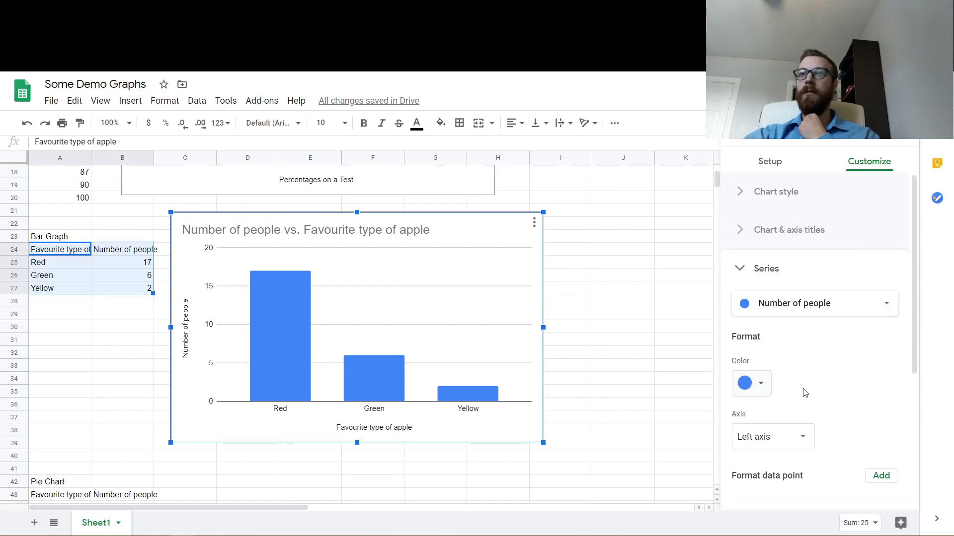
Step: Try plotting the Number of people series on the right axis, and return it to the left axis
left_click(808, 438)
left_click(789, 462)
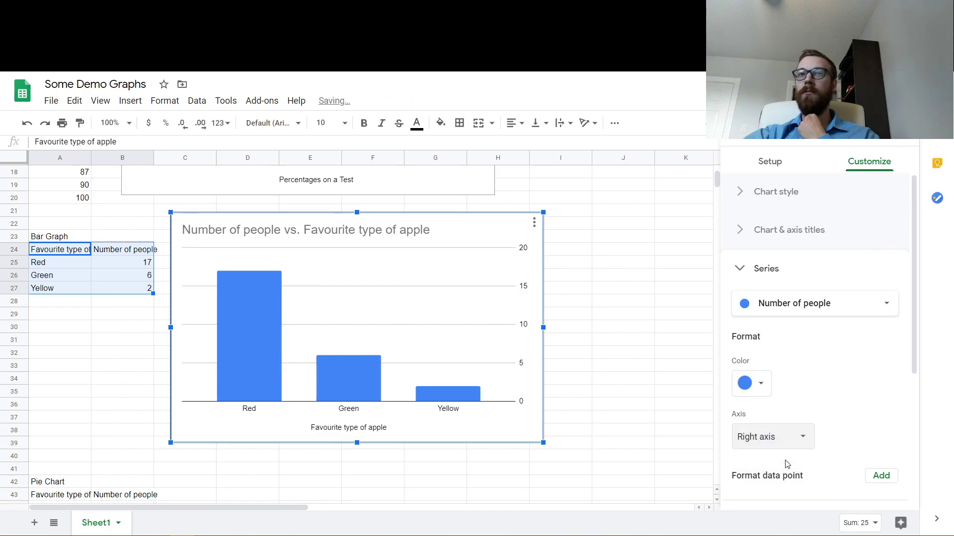
left_click(785, 437)
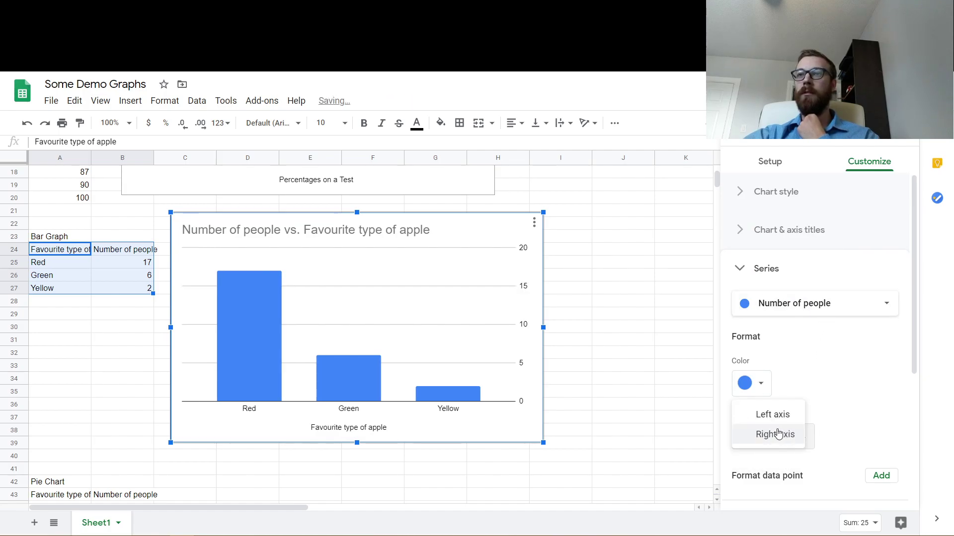
left_click(769, 415)
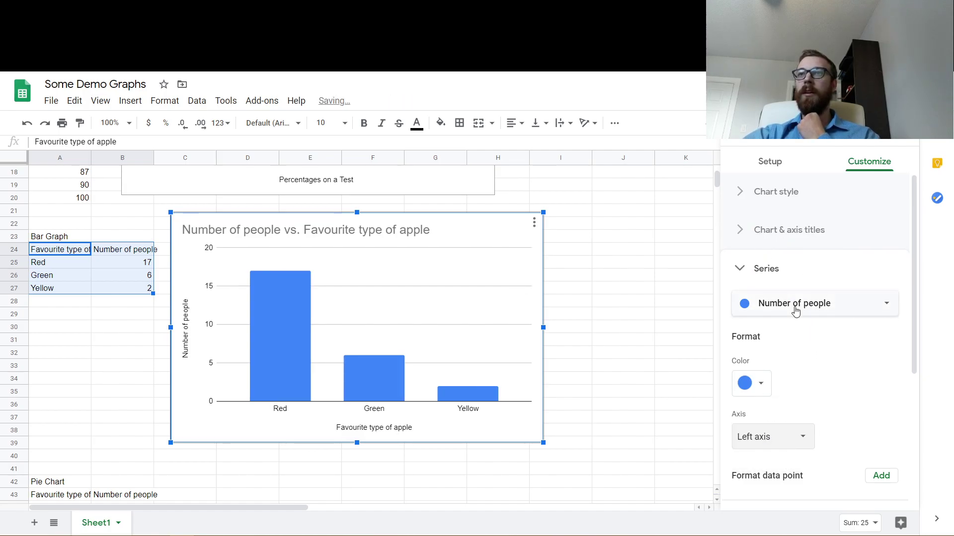
Step: Examine the remaining series options and the chart and axis title options of the favourite apple column chart
scroll(812, 358, "down", 4)
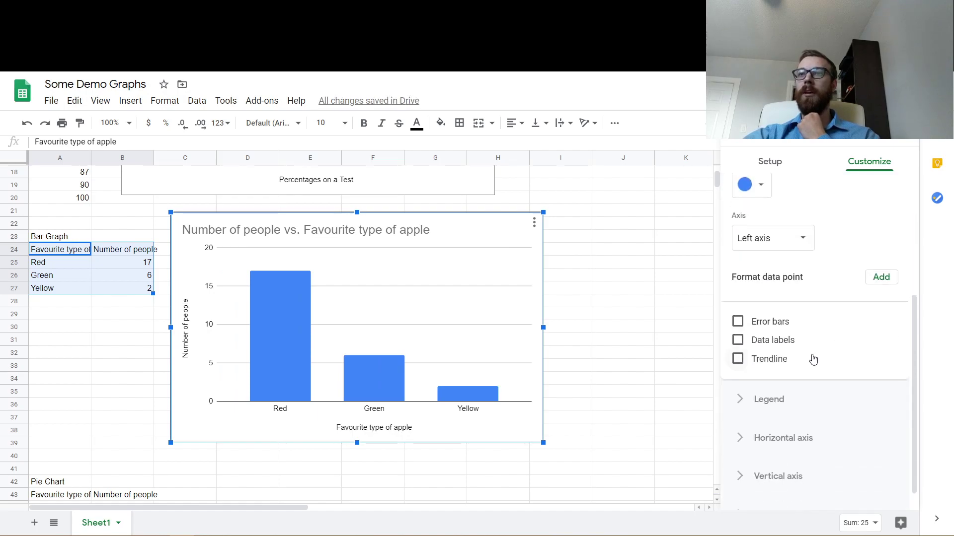
scroll(813, 359, "up", 3)
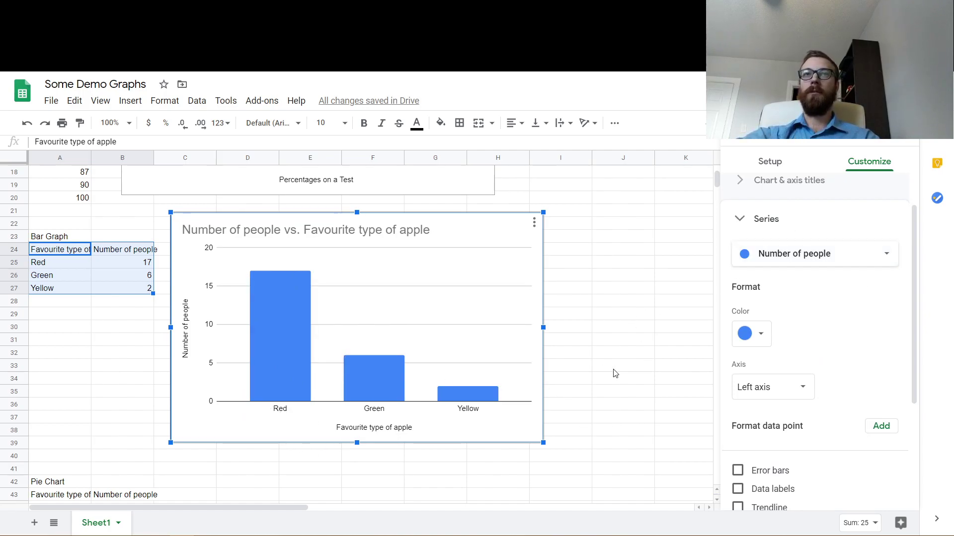
left_click(739, 218)
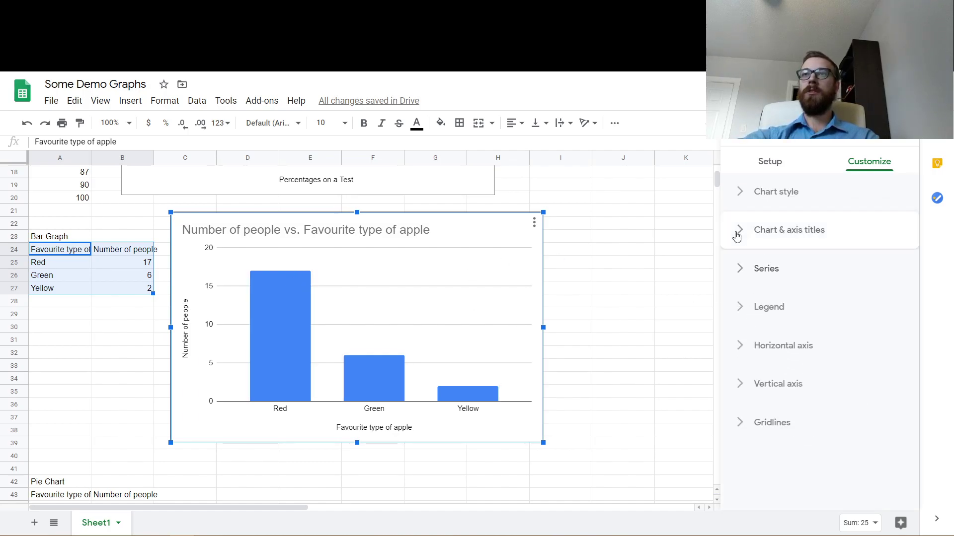
left_click(736, 235)
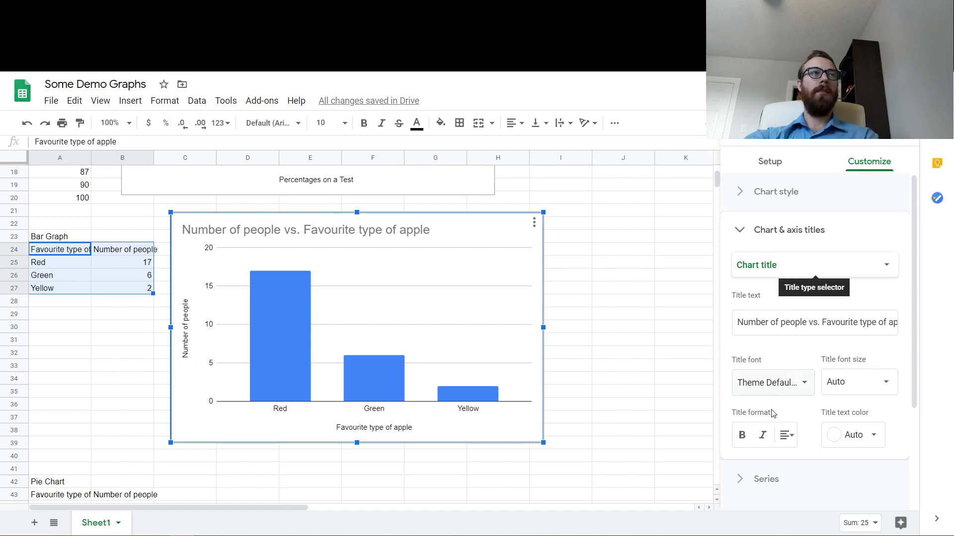
left_click(739, 231)
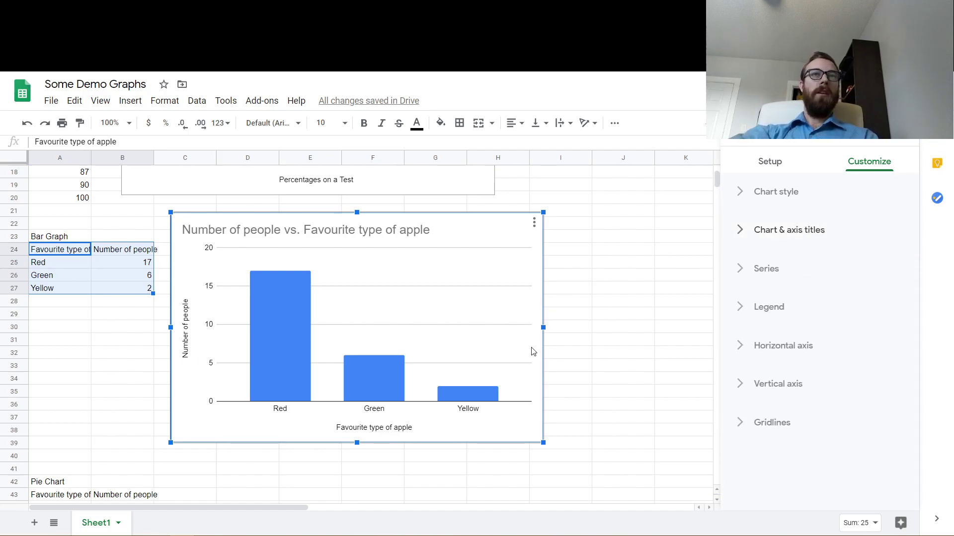
Step: Insert a pie chart from the apple data in A42:B46 and move it below the column chart
scroll(306, 407, "down", 3)
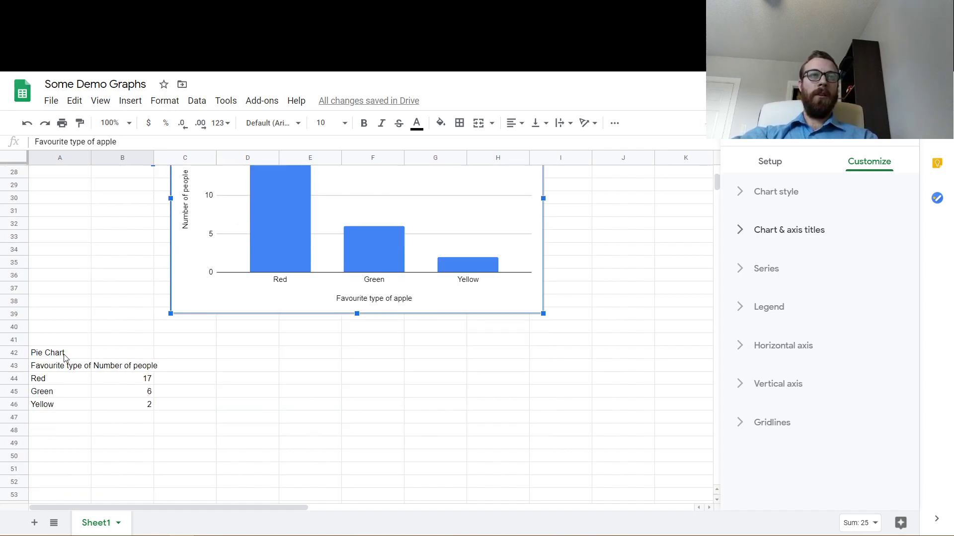
left_click_drag(65, 357, 122, 406)
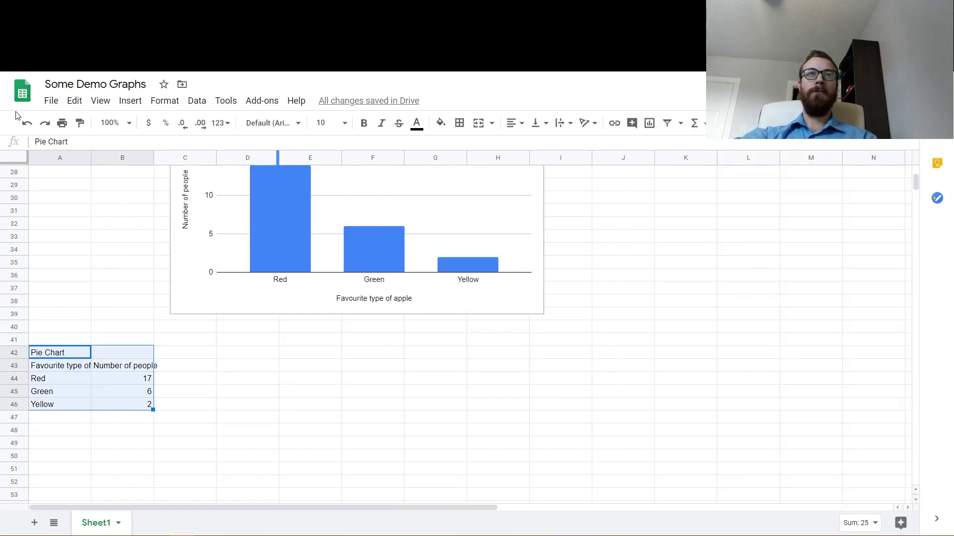
left_click(127, 103)
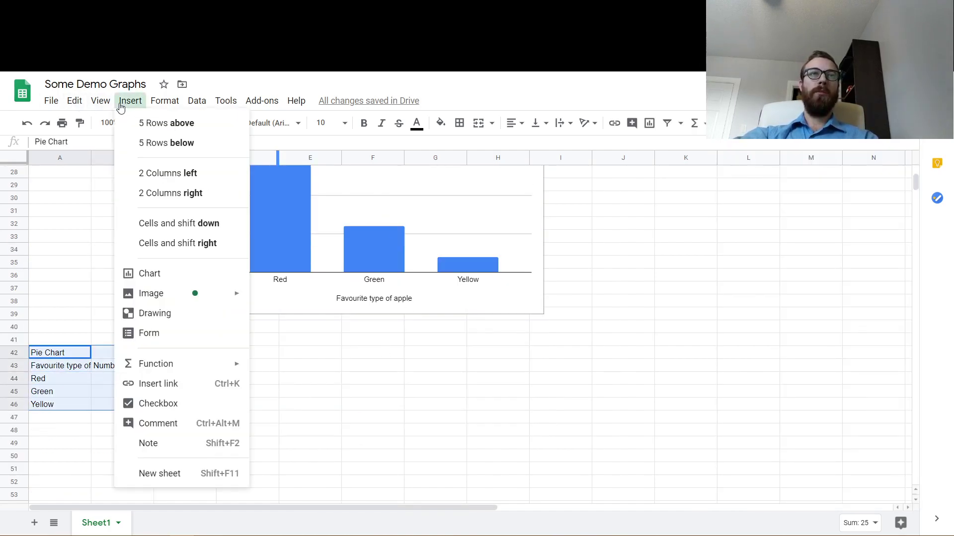
left_click(152, 276)
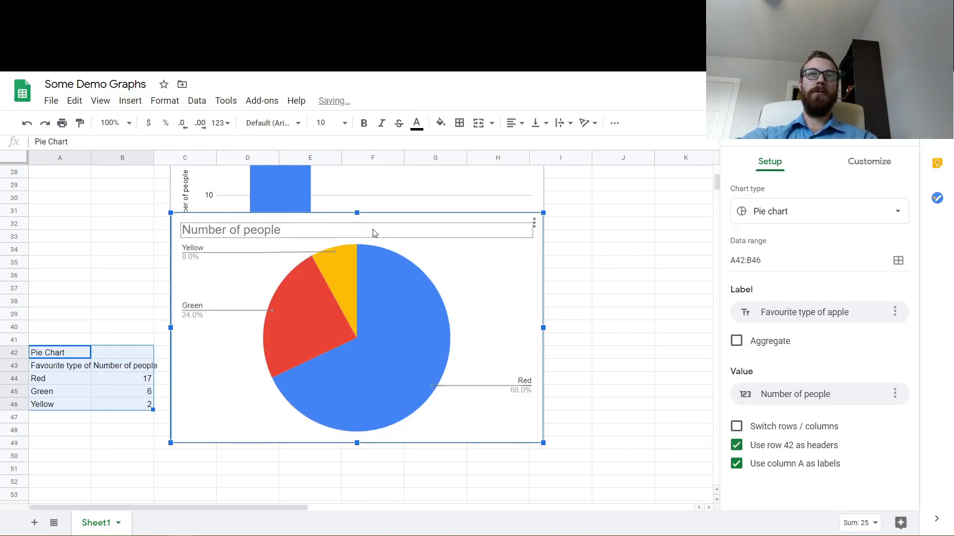
left_click_drag(390, 221, 390, 345)
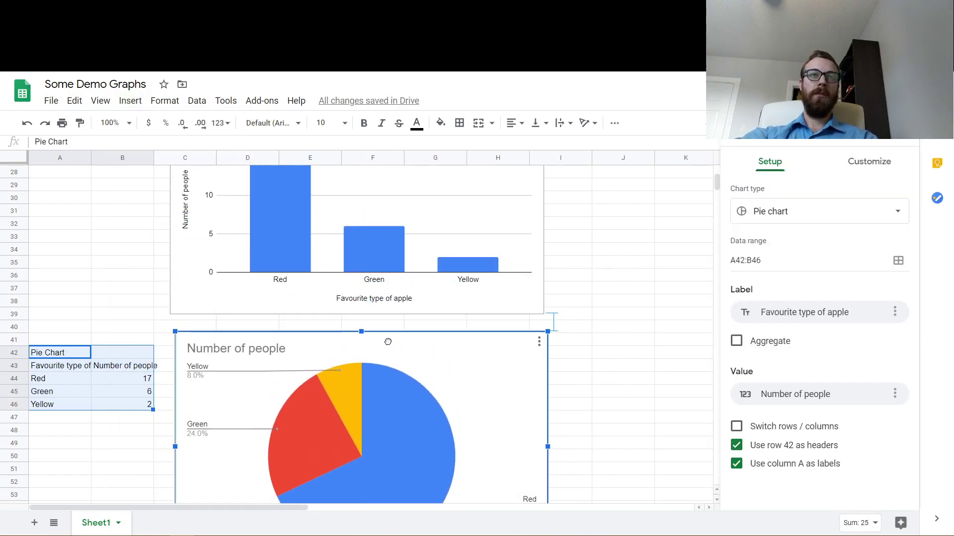
scroll(387, 343, "down", 3)
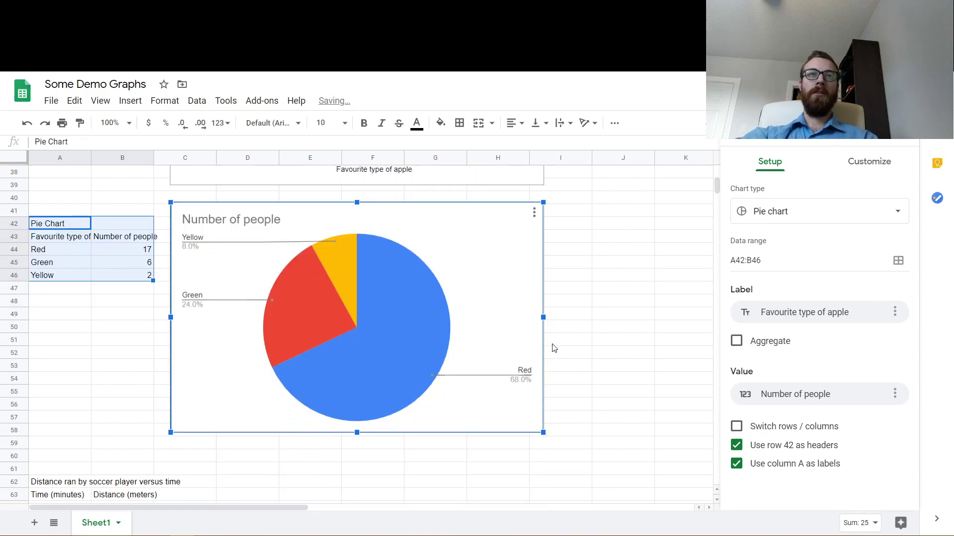
Step: Try the doughnut and 3D pie chart types on the apple pie chart
left_click(841, 213)
scroll(807, 271, "down", 5)
scroll(808, 270, "down", 2)
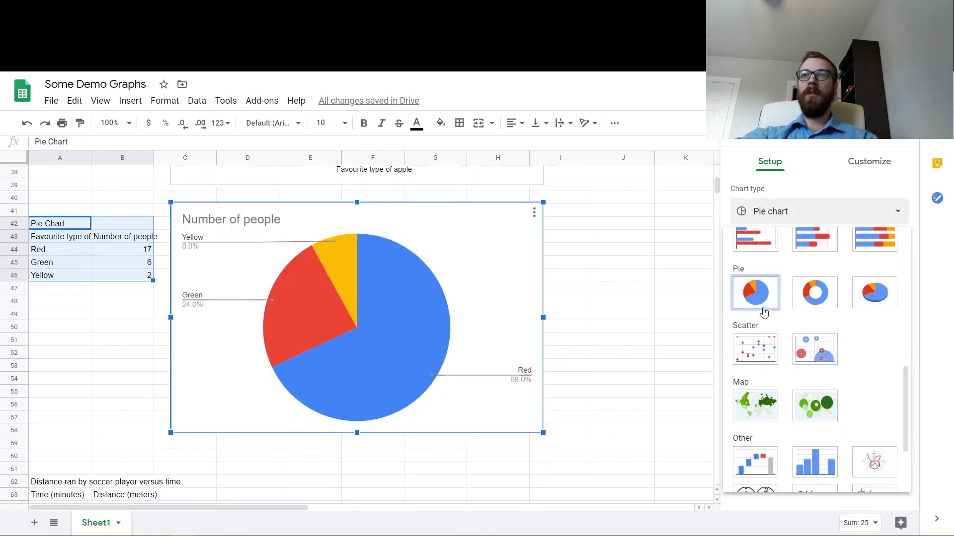
left_click(813, 290)
left_click(832, 215)
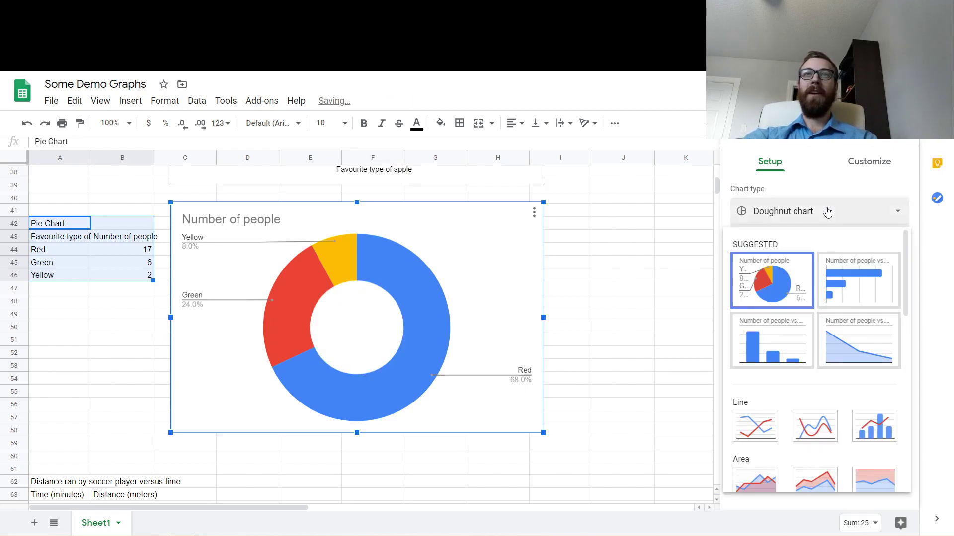
scroll(828, 335, "down", 1)
scroll(828, 336, "down", 10)
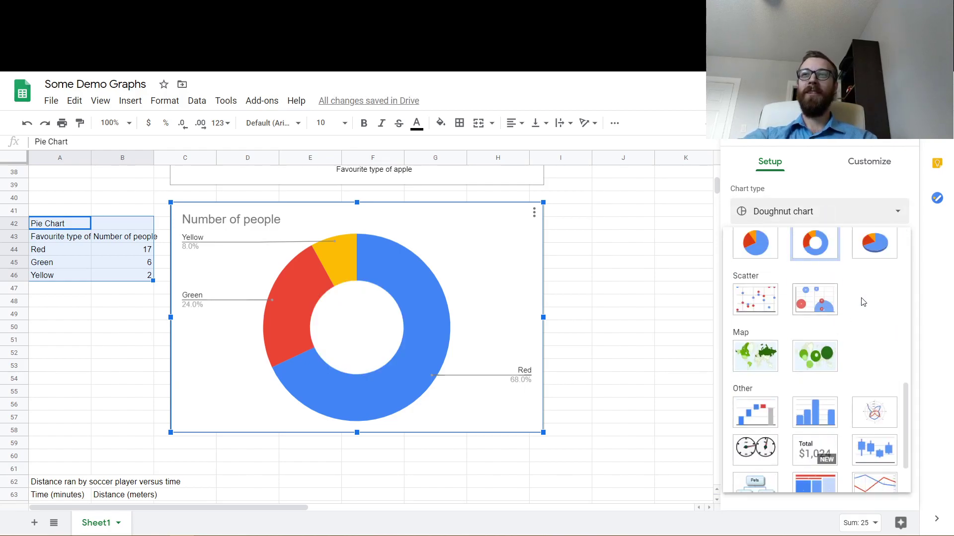
left_click(872, 245)
Step: Change the apple chart back to the plain pie chart type
left_click(830, 212)
scroll(826, 330, "down", 15)
scroll(826, 329, "up", 10)
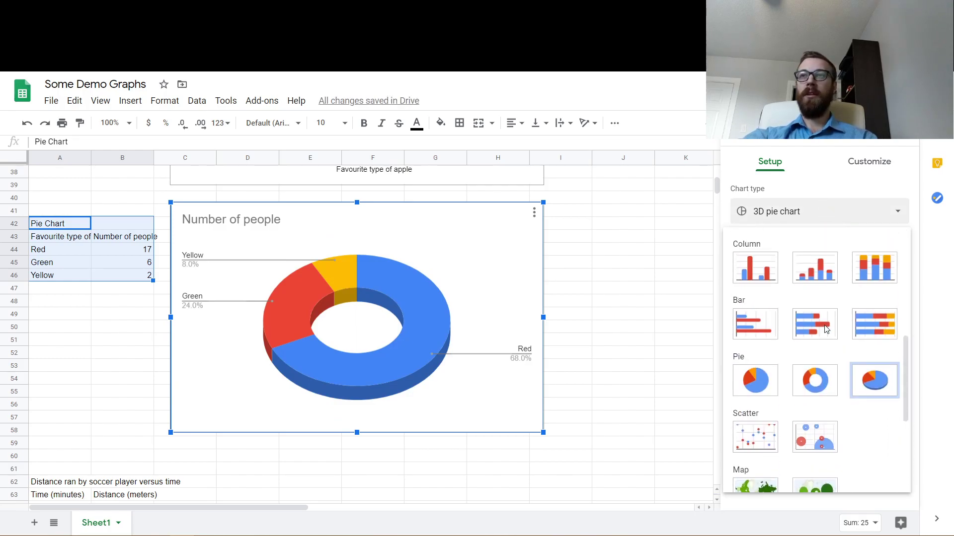
left_click(763, 386)
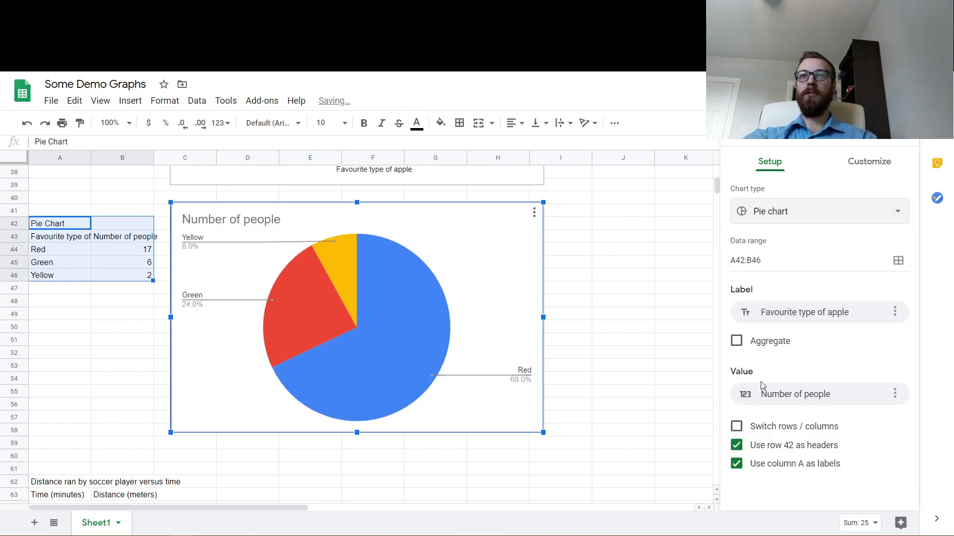
Step: Change the apple pie chart to a 3D pie chart
left_click(831, 218)
scroll(844, 318, "down", 15)
scroll(871, 303, "up", 2)
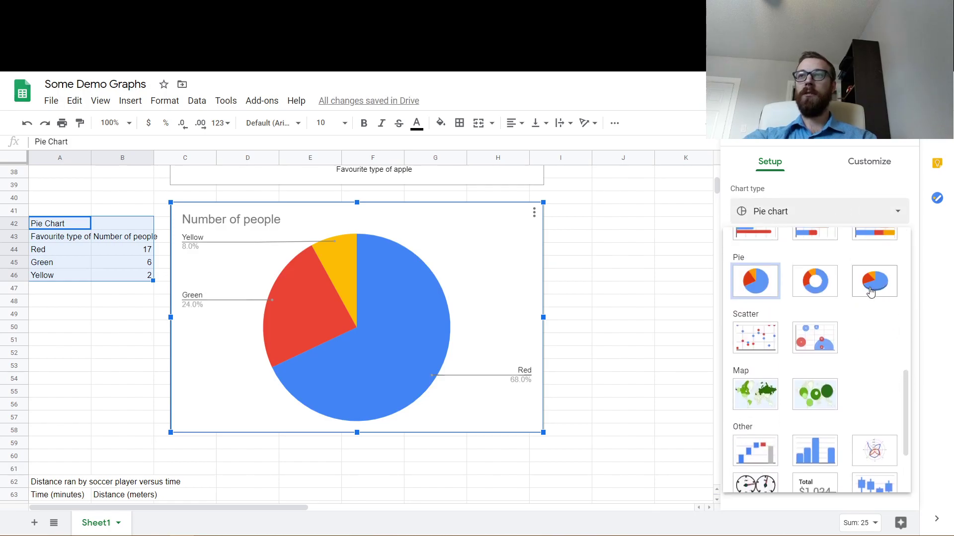
left_click(872, 288)
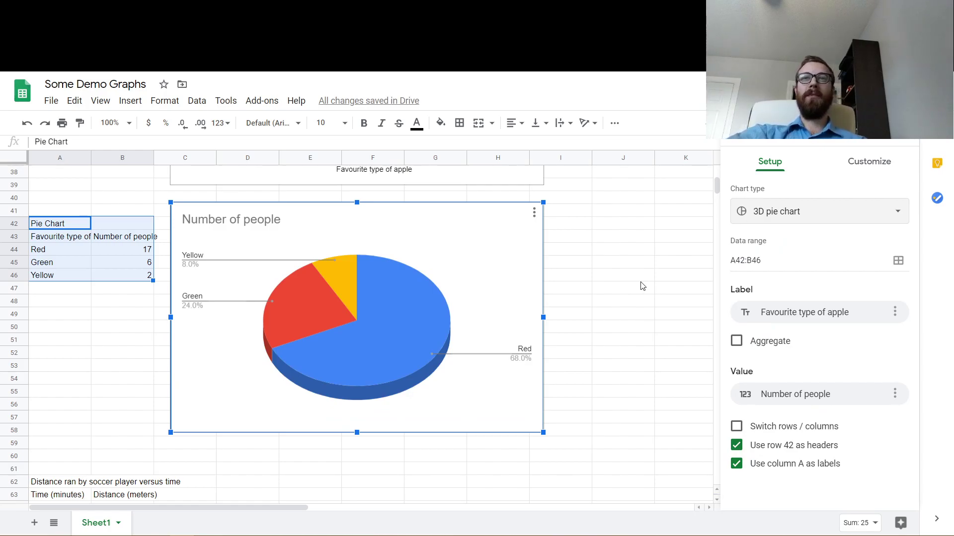
left_click(815, 219)
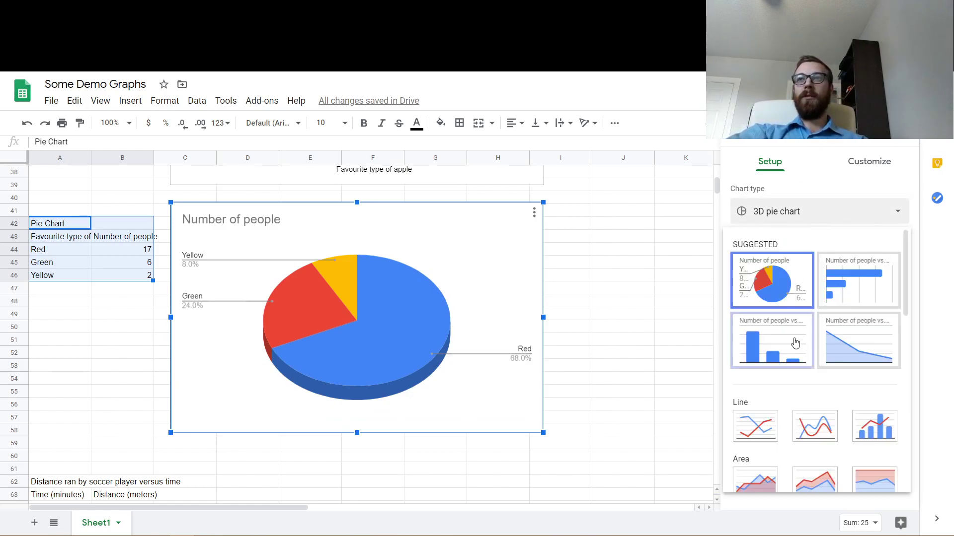
scroll(795, 343, "down", 5)
Step: Color the Red slice of the 3D pie chart with the theme red
left_click(868, 161)
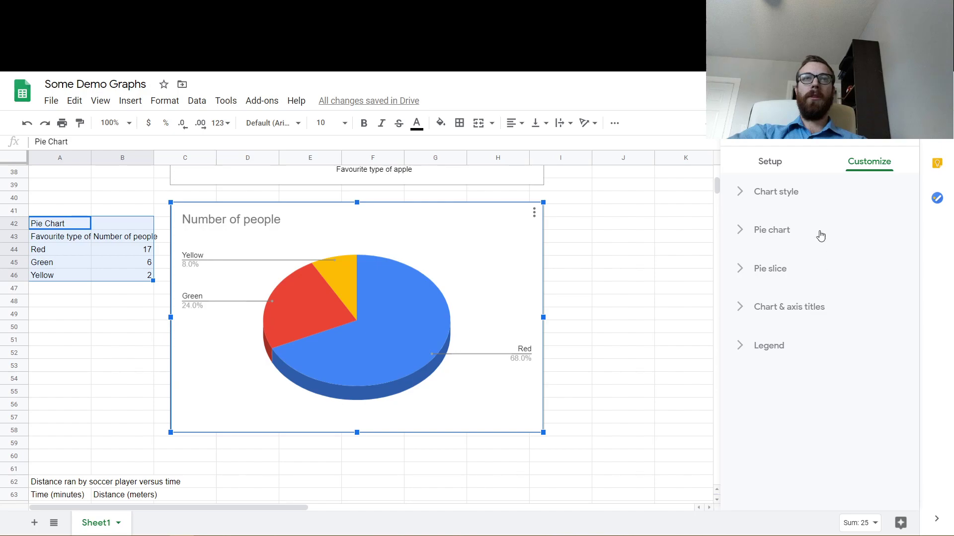
left_click(737, 268)
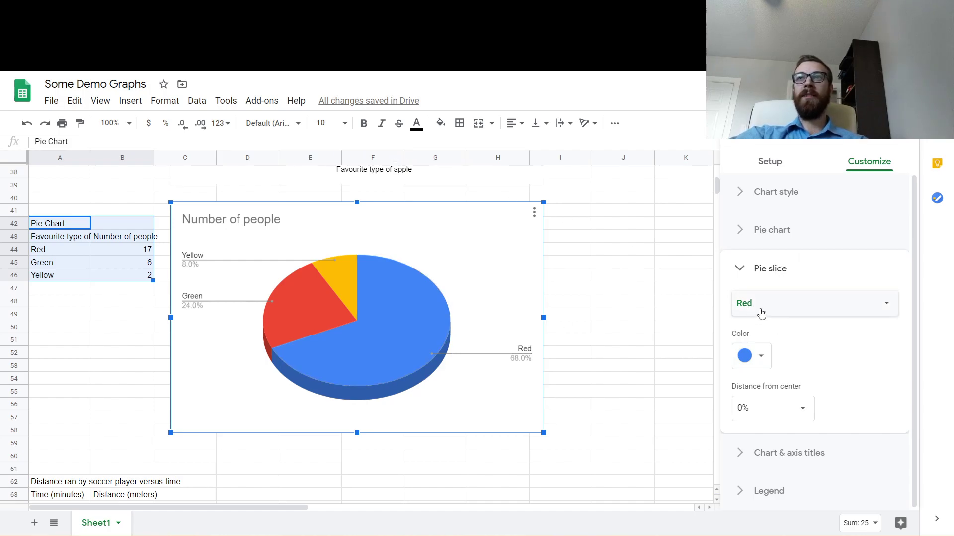
left_click(748, 356)
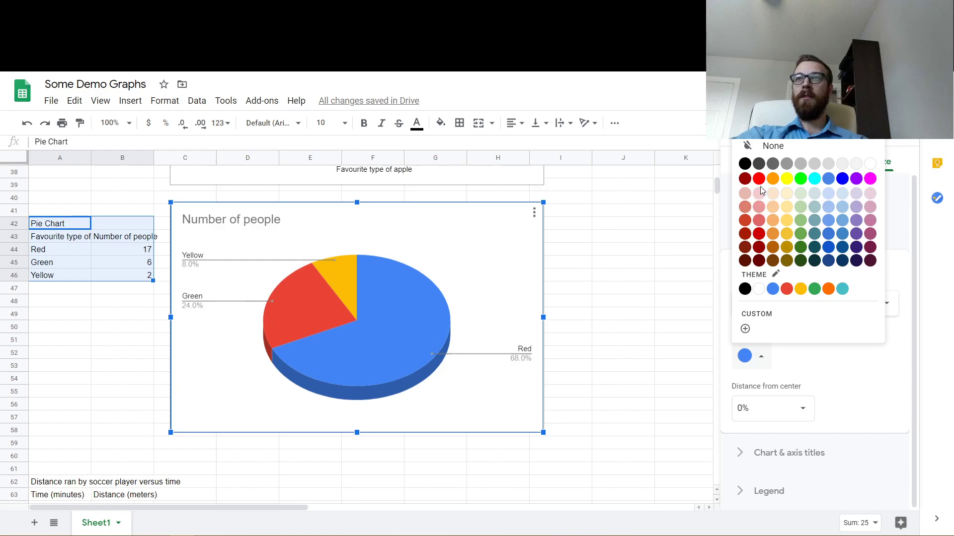
left_click(790, 294)
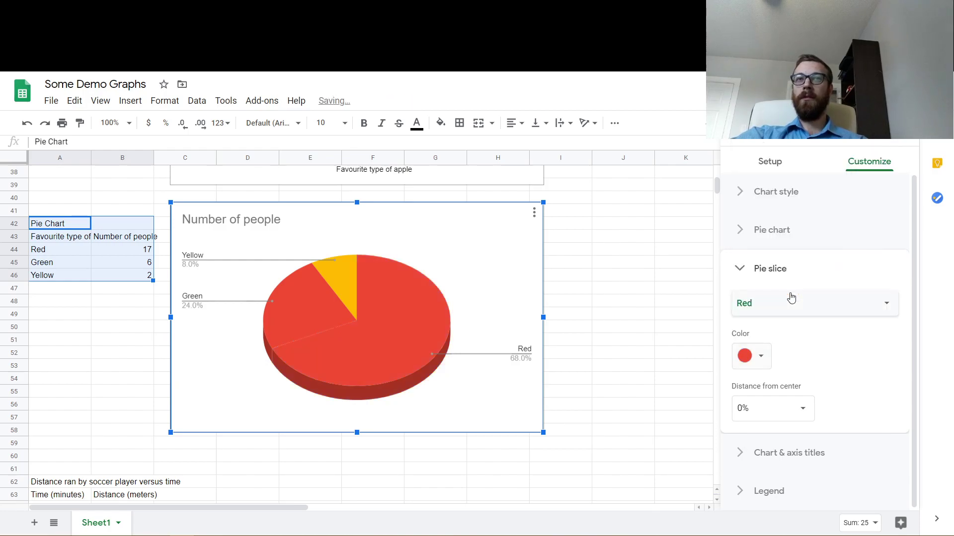
Step: Color the Green slice of the 3D pie chart with the theme green, and close the chart's formatting
left_click(792, 301)
left_click(772, 323)
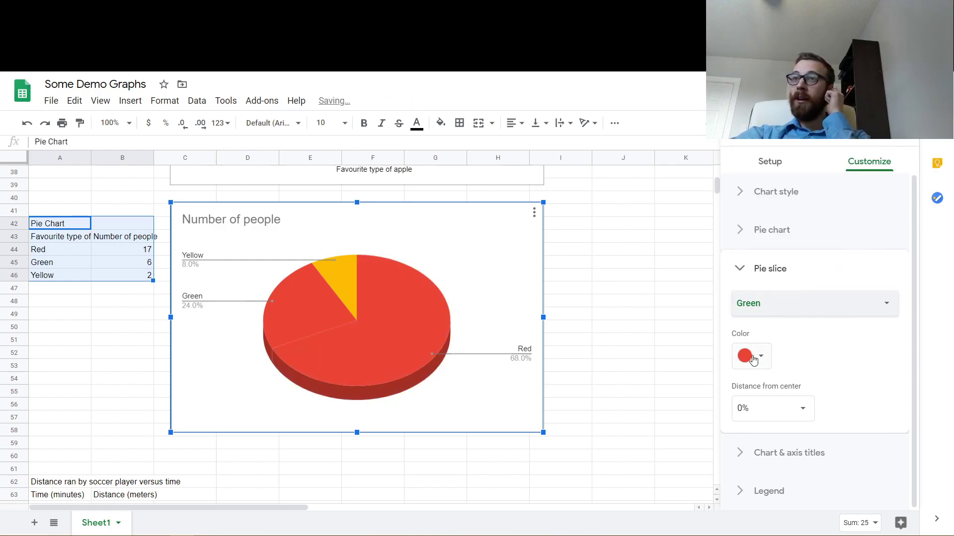
left_click(748, 355)
left_click(815, 292)
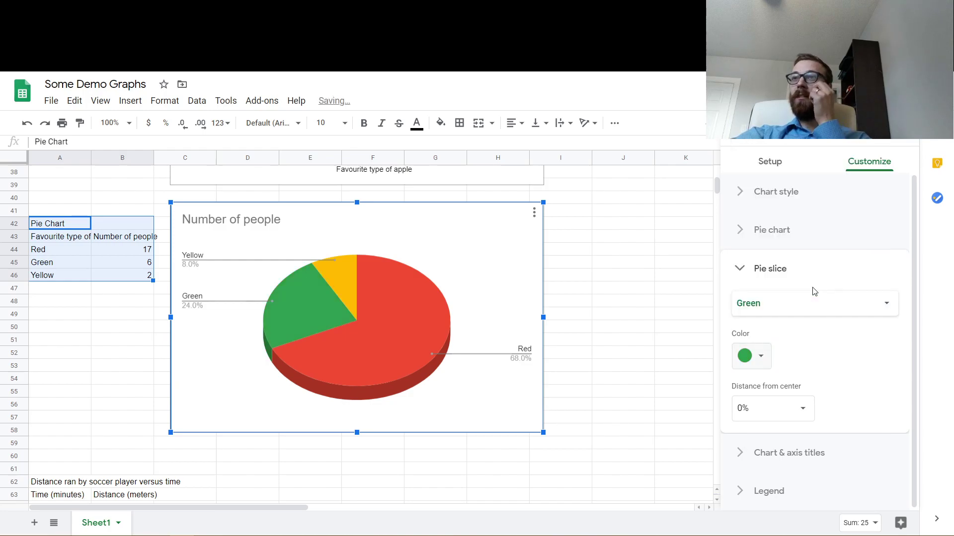
left_click(777, 309)
left_click(681, 305)
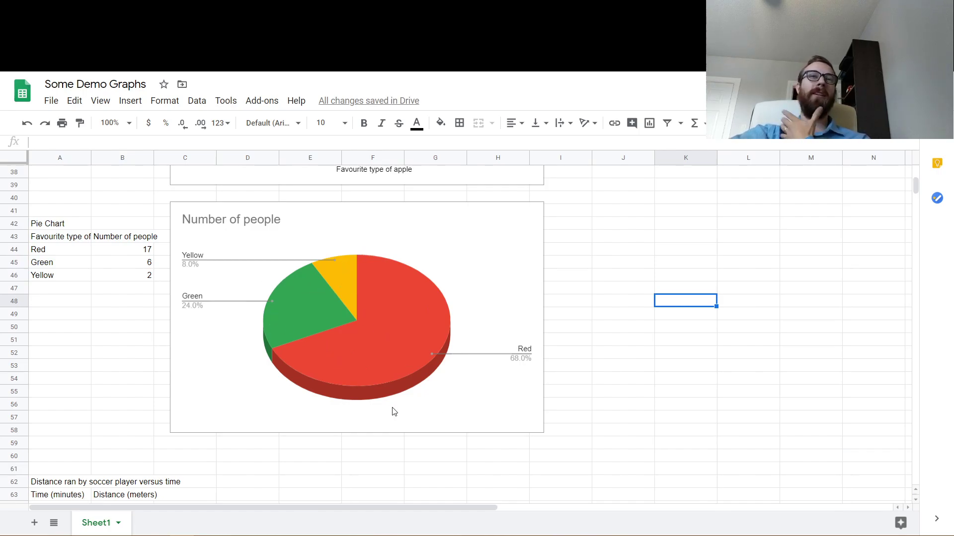
Step: Insert a scatter chart from the soccer player's time and distance data in A62:B73 and move it below the pie chart
scroll(355, 411, "down", 3)
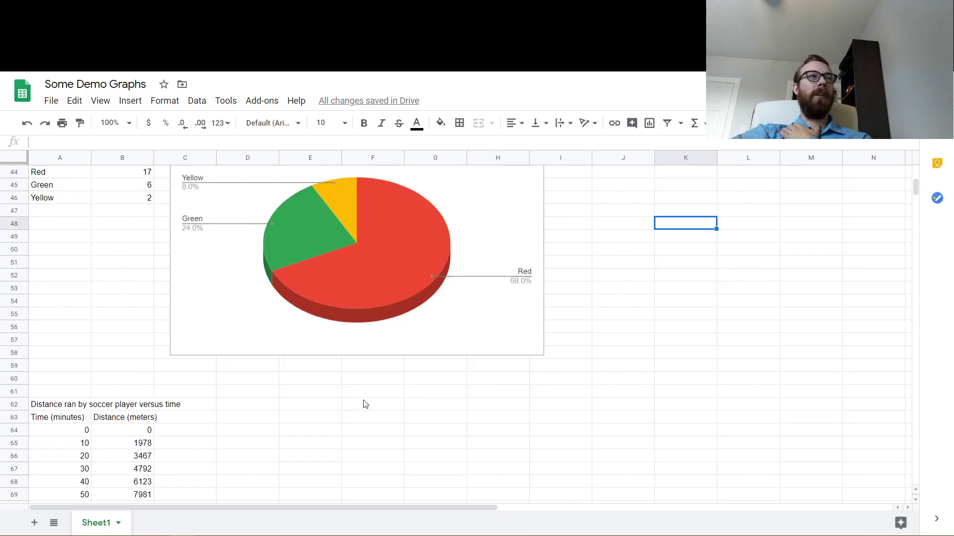
scroll(75, 391, "down", 2)
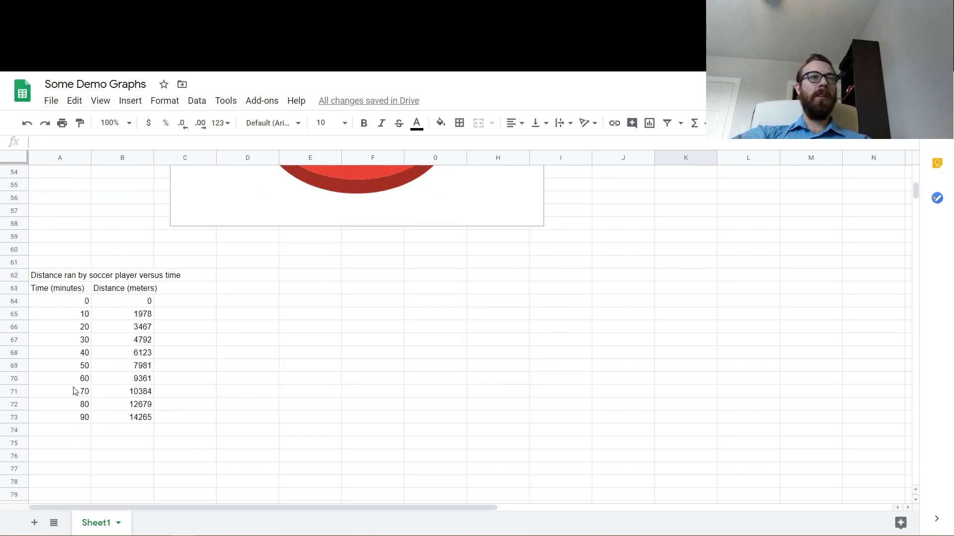
left_click_drag(65, 280, 128, 423)
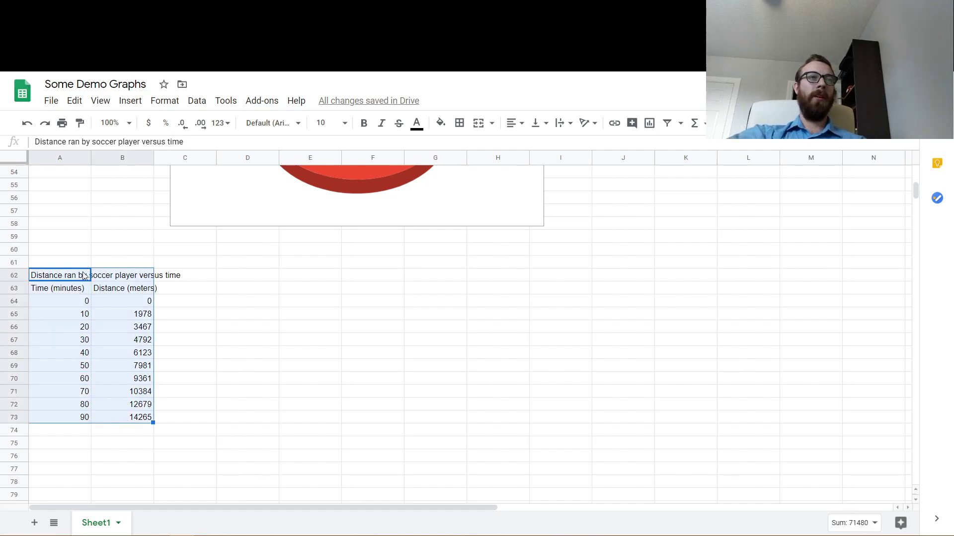
left_click(131, 103)
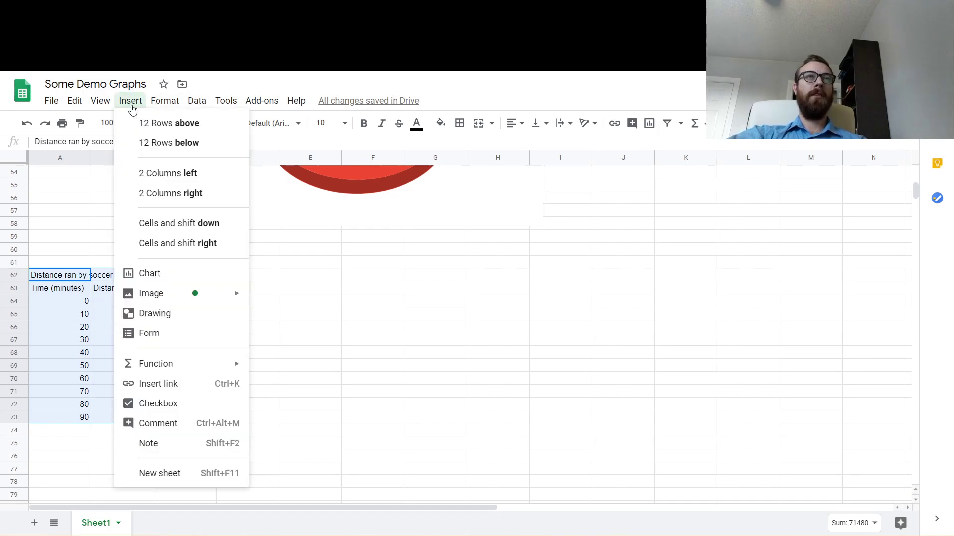
left_click(158, 278)
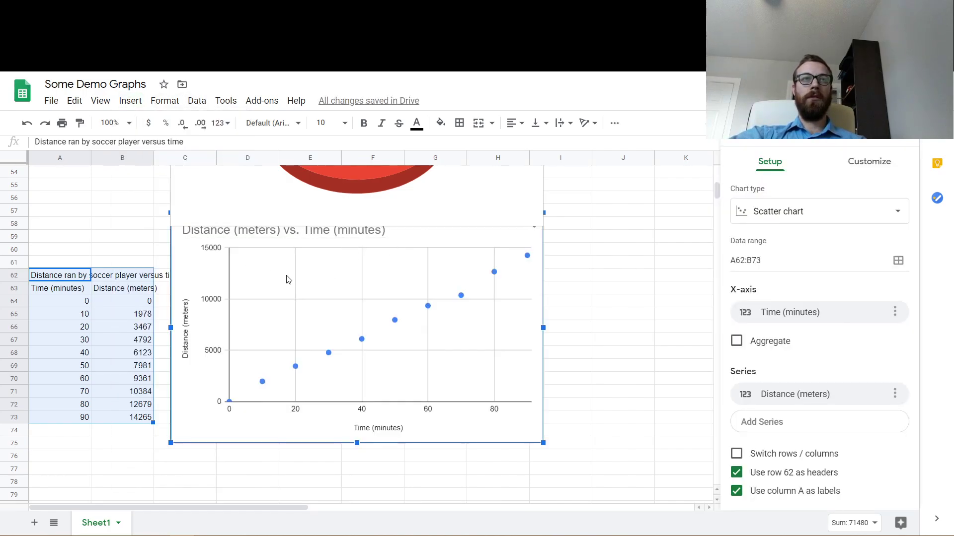
left_click_drag(182, 247, 180, 282)
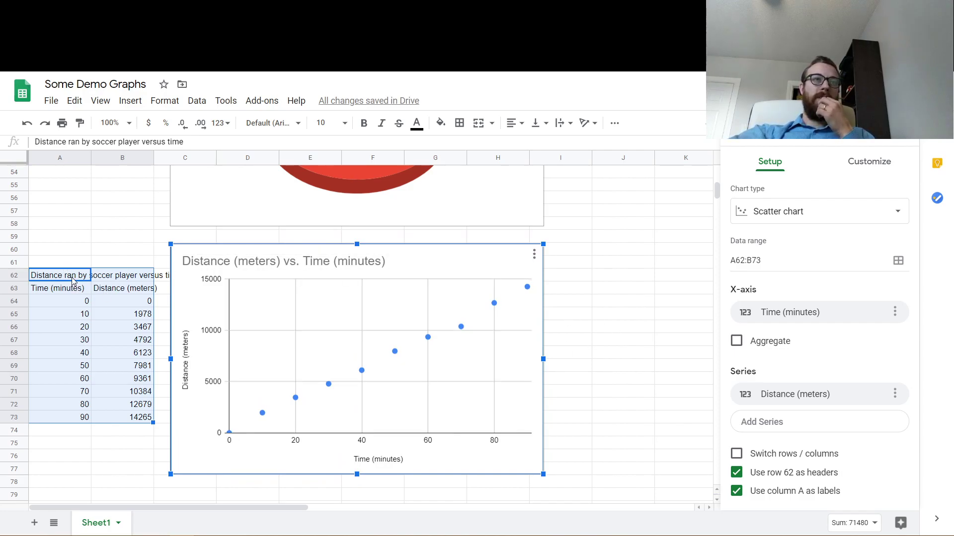
Step: Copy the heading text from A62 and use it as the scatter chart's title, "Distance ran by soccer player versus time"
left_click(72, 281)
double_click(69, 276)
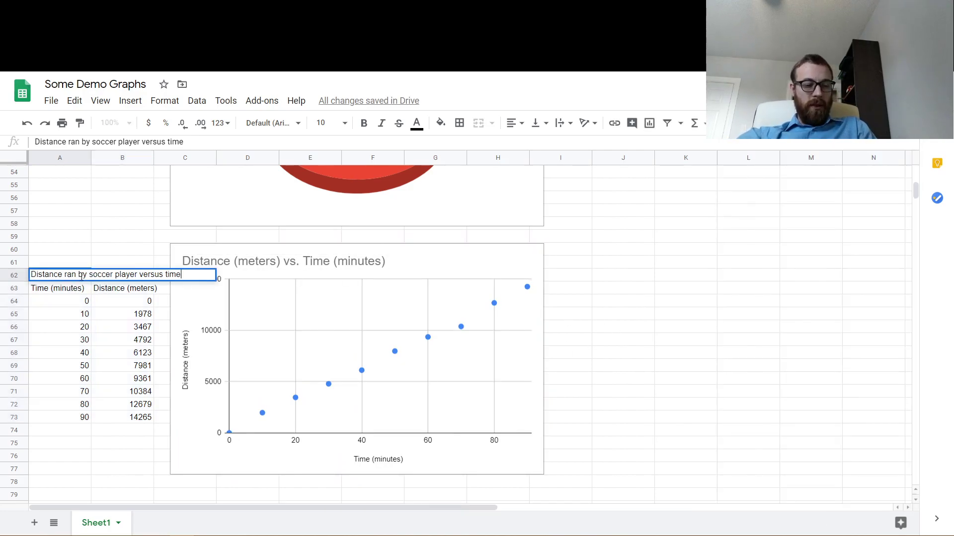
triple_click(81, 276)
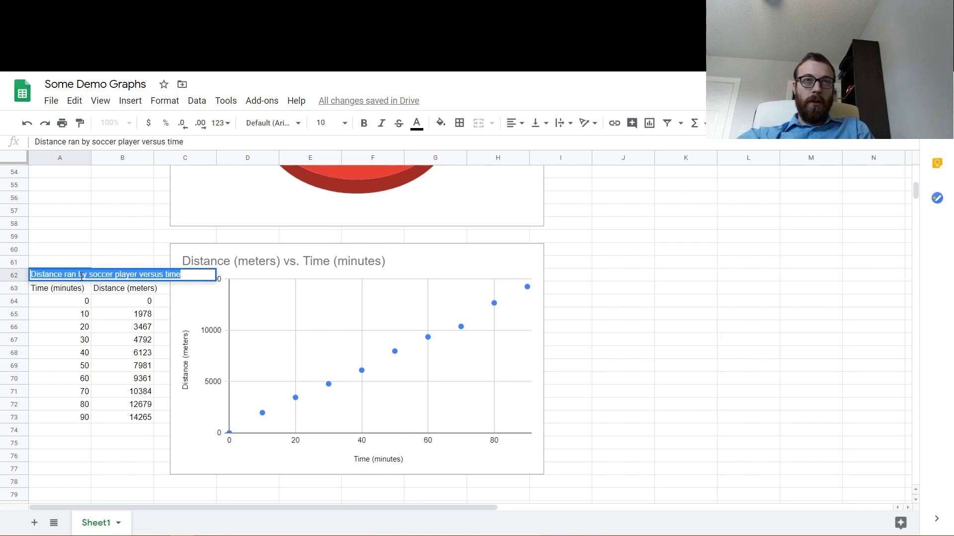
left_click(120, 239)
left_click(240, 262)
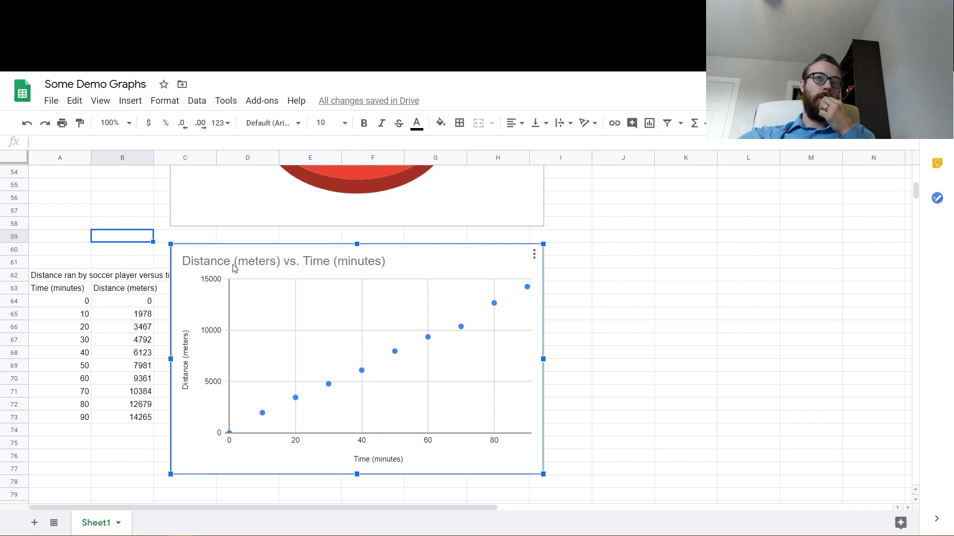
double_click(235, 263)
left_click(247, 264)
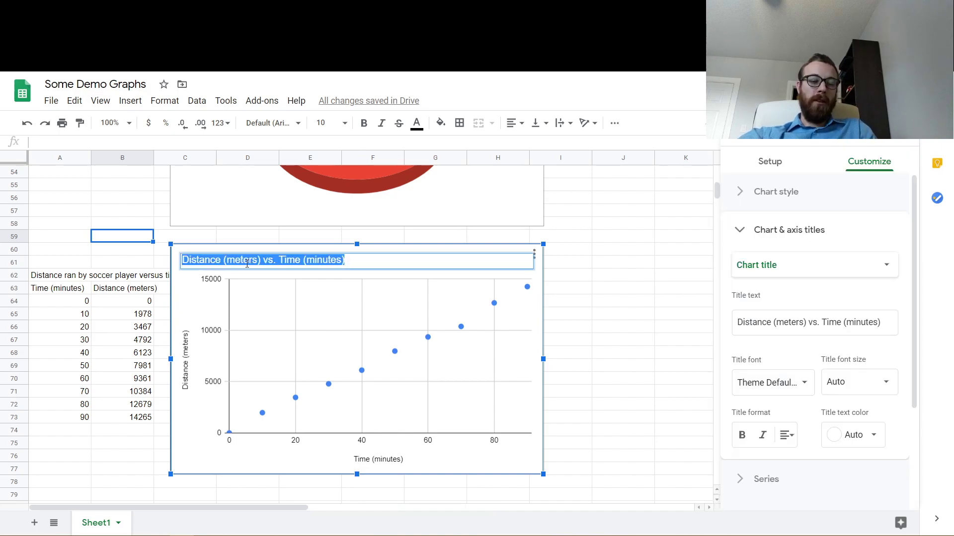
type("Distance ran by soccer player versus time")
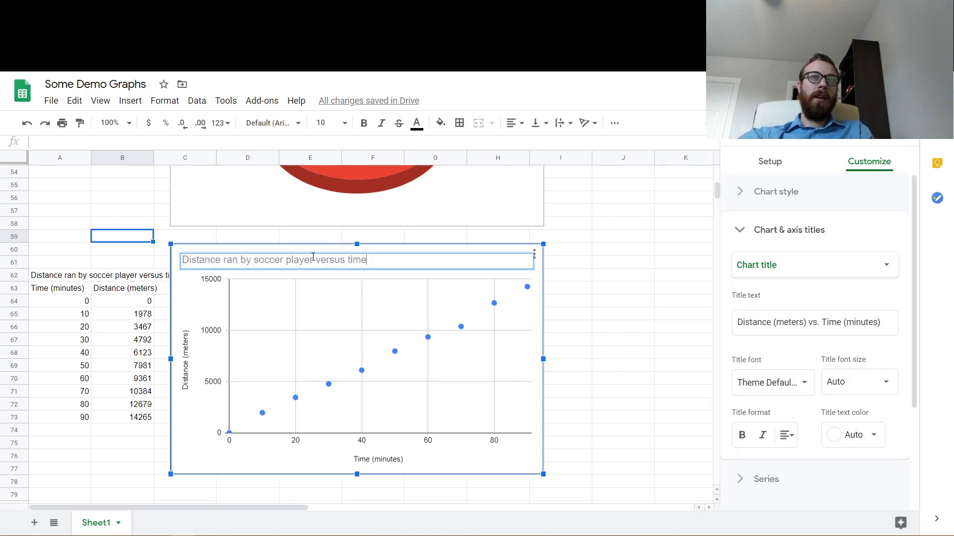
left_click(618, 239)
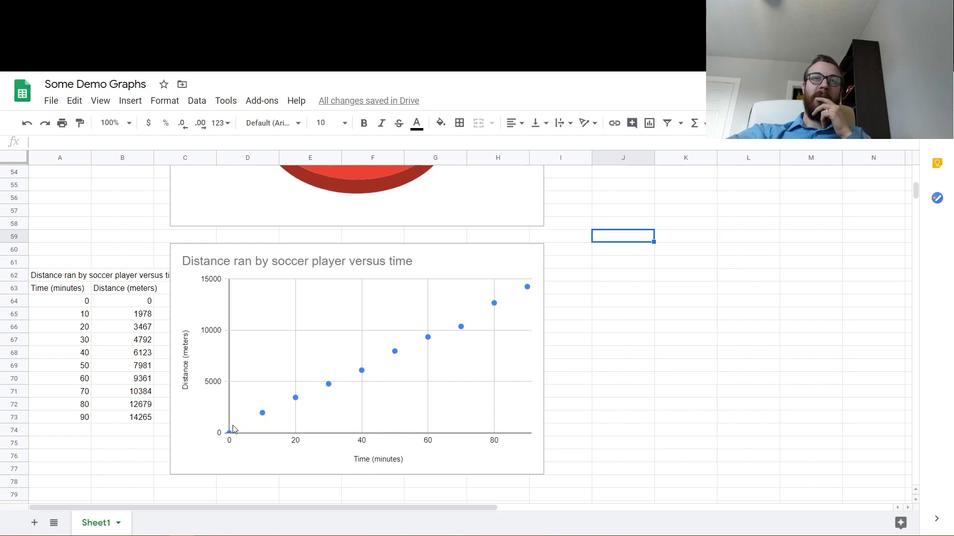
Step: Switch the soccer player's scatter chart to a line chart and return it to a scatter chart
left_click(495, 261)
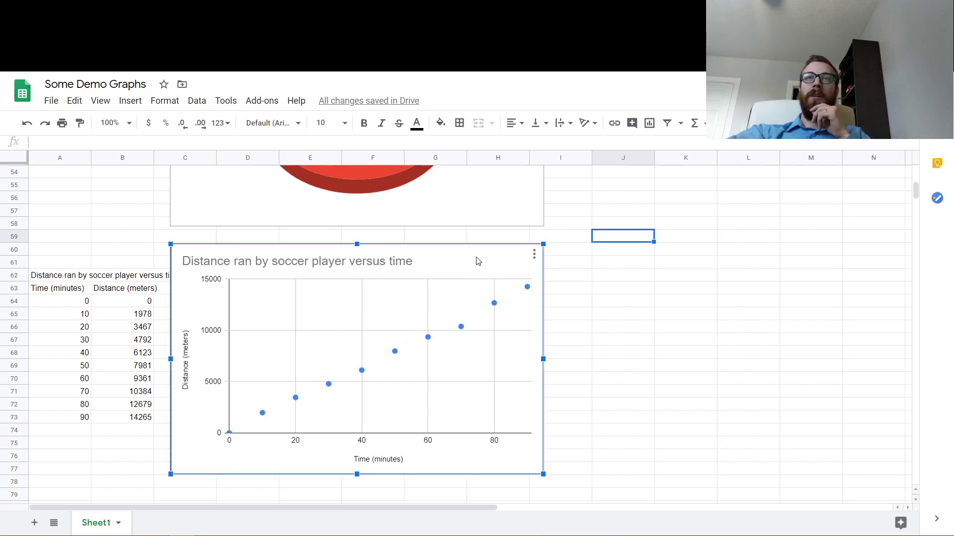
double_click(478, 261)
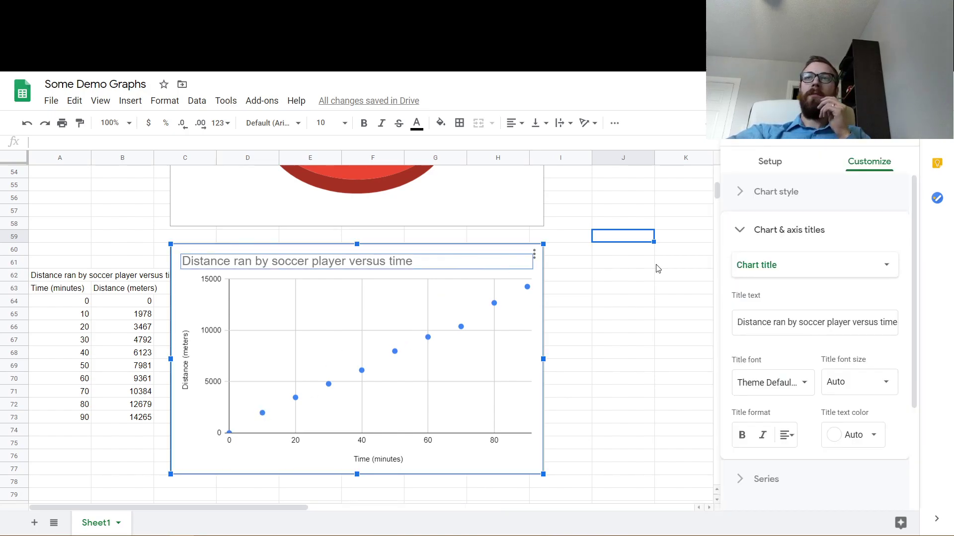
left_click(770, 162)
left_click(804, 214)
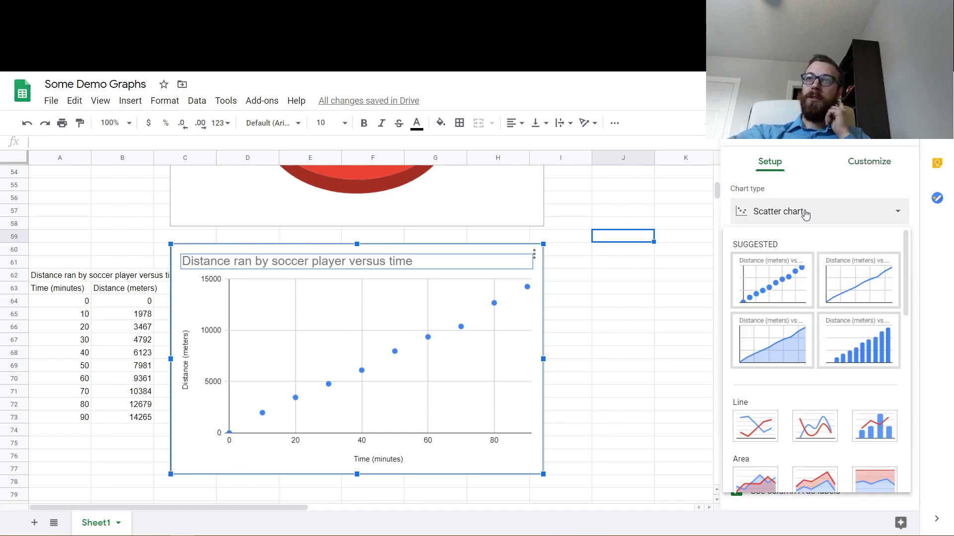
left_click(873, 297)
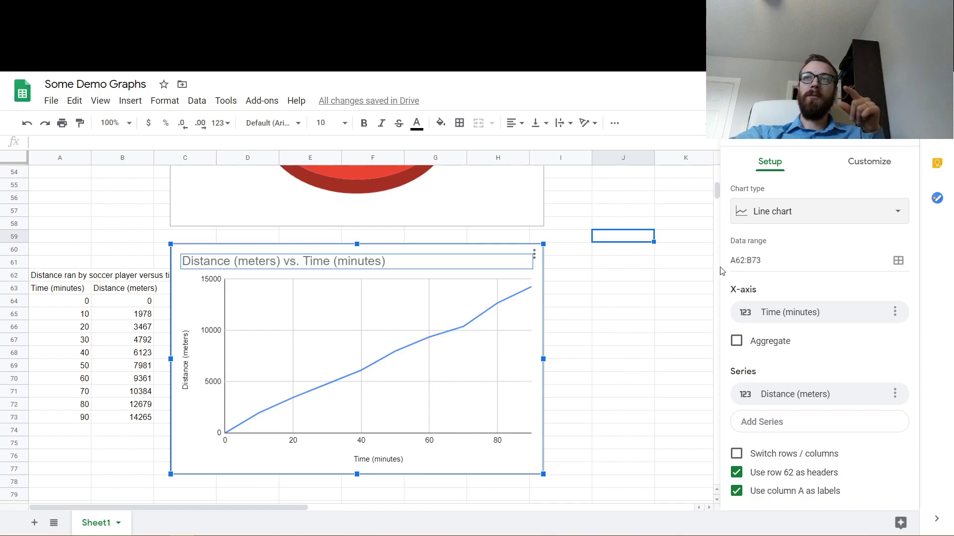
left_click(769, 217)
left_click(778, 281)
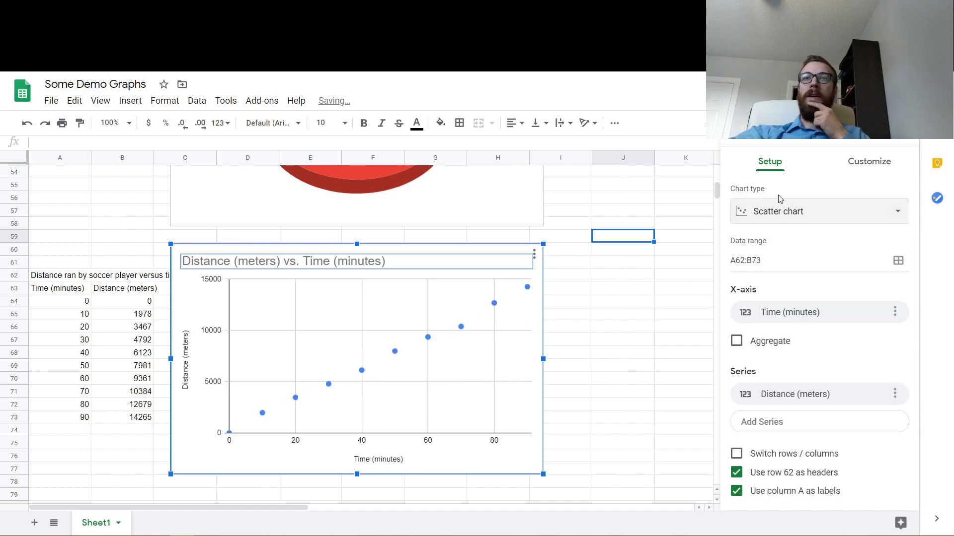
Step: Add a linear trendline to the Distance (meters) series of the scatter chart, and close the chart's formatting
left_click(850, 167)
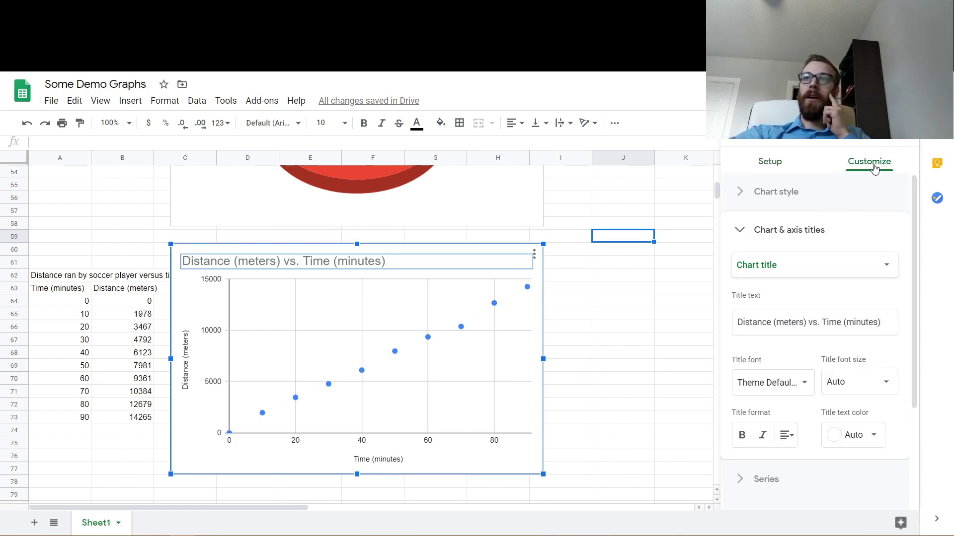
scroll(800, 390, "down", 3)
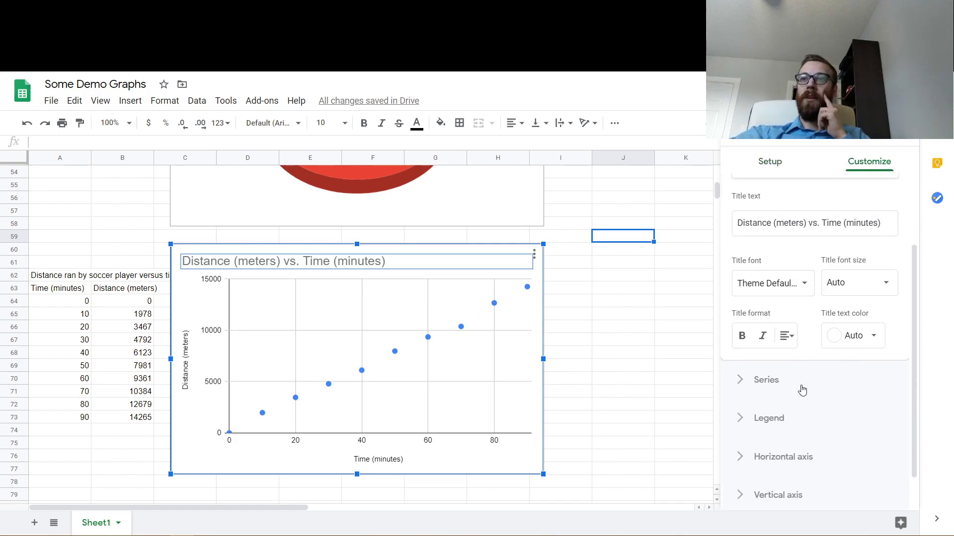
scroll(792, 373, "up", 3)
left_click(740, 229)
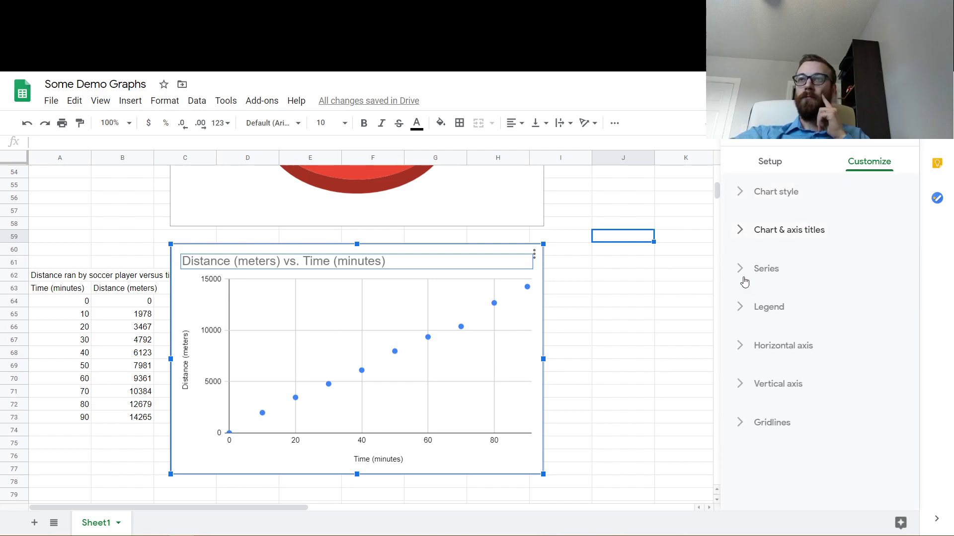
left_click(740, 271)
scroll(819, 383, "down", 3)
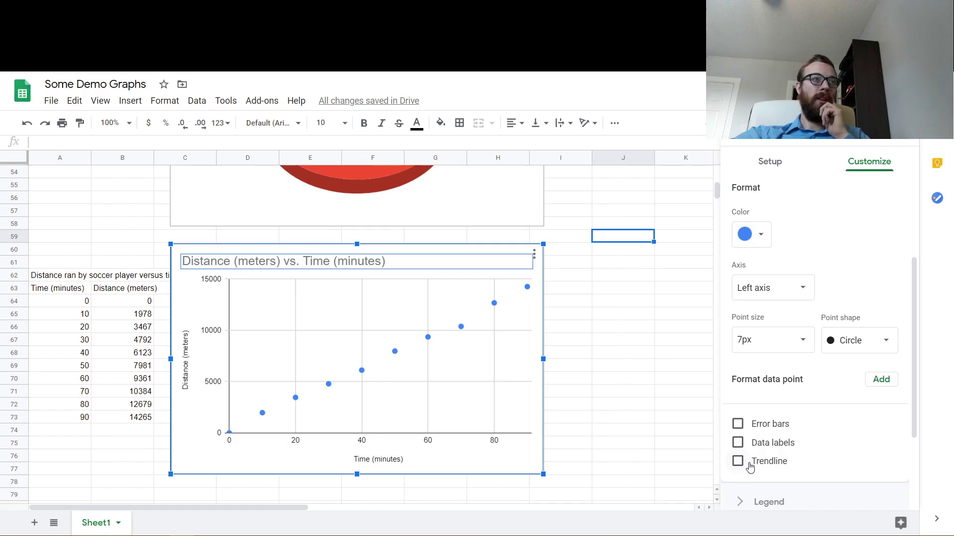
scroll(760, 442, "up", 2)
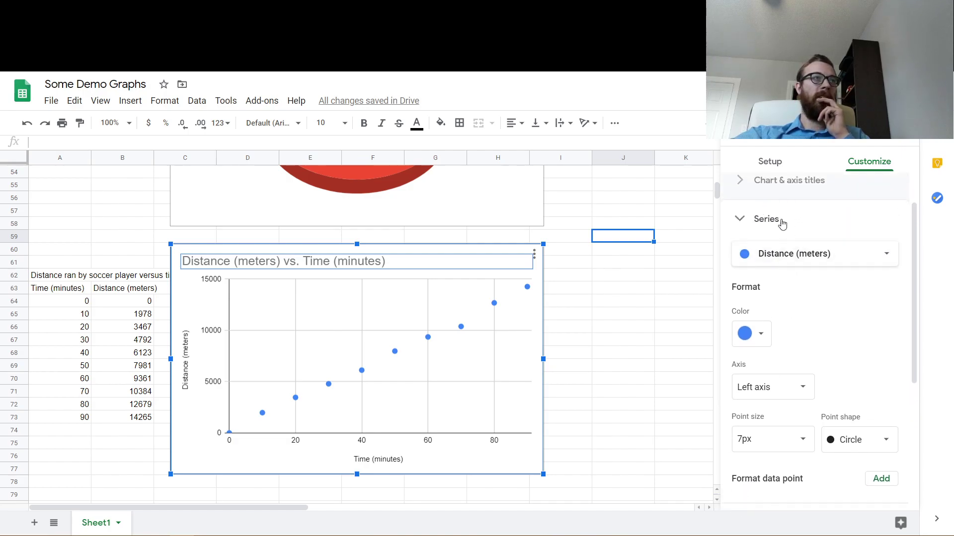
scroll(823, 373, "down", 4)
left_click(737, 363)
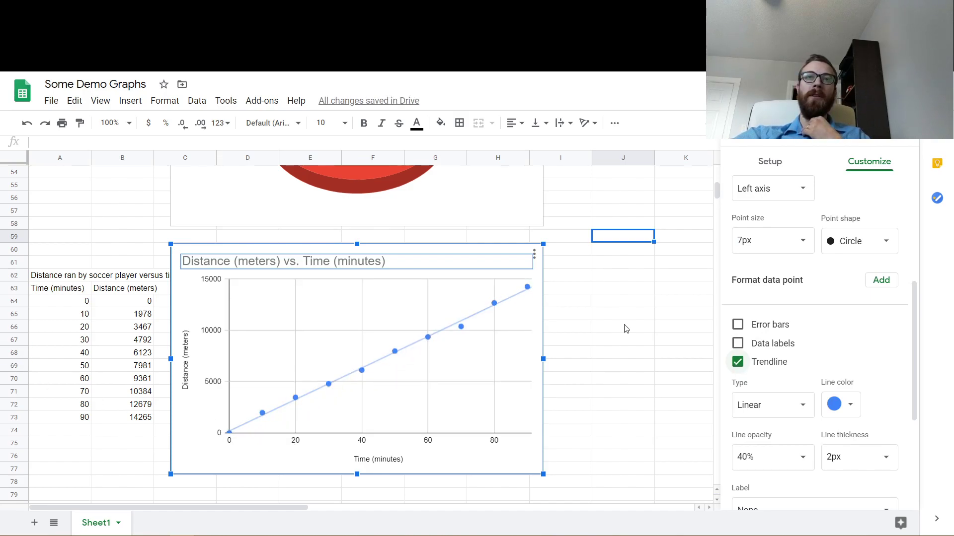
left_click(685, 294)
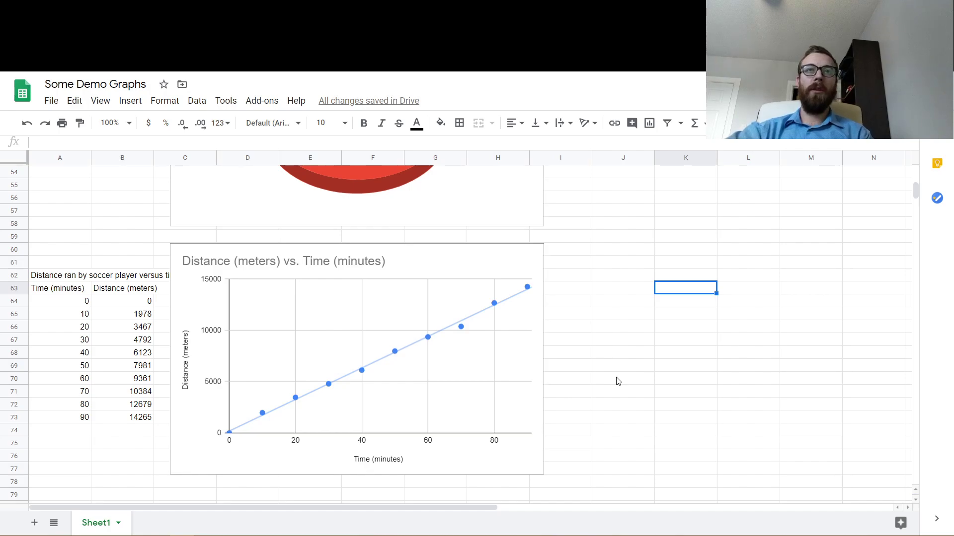
scroll(618, 381, "up", 15)
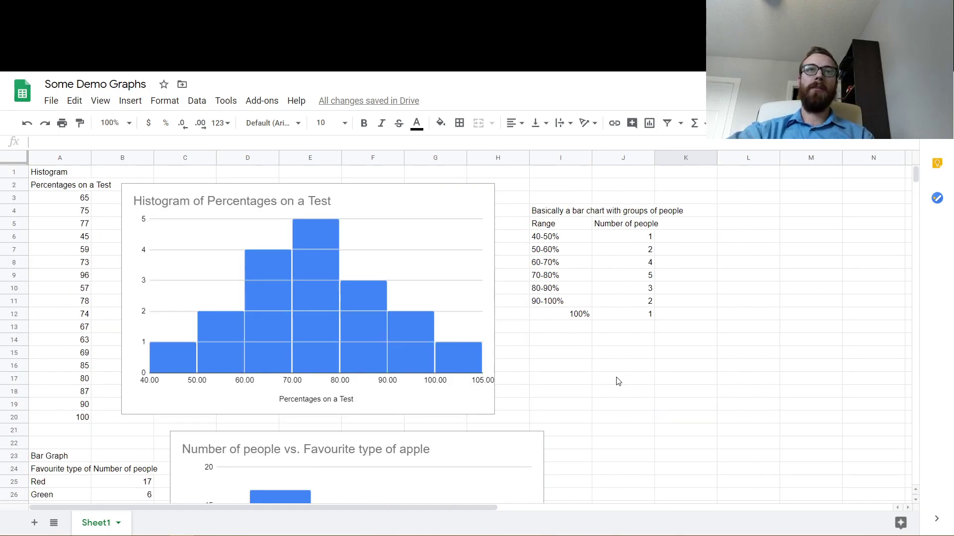